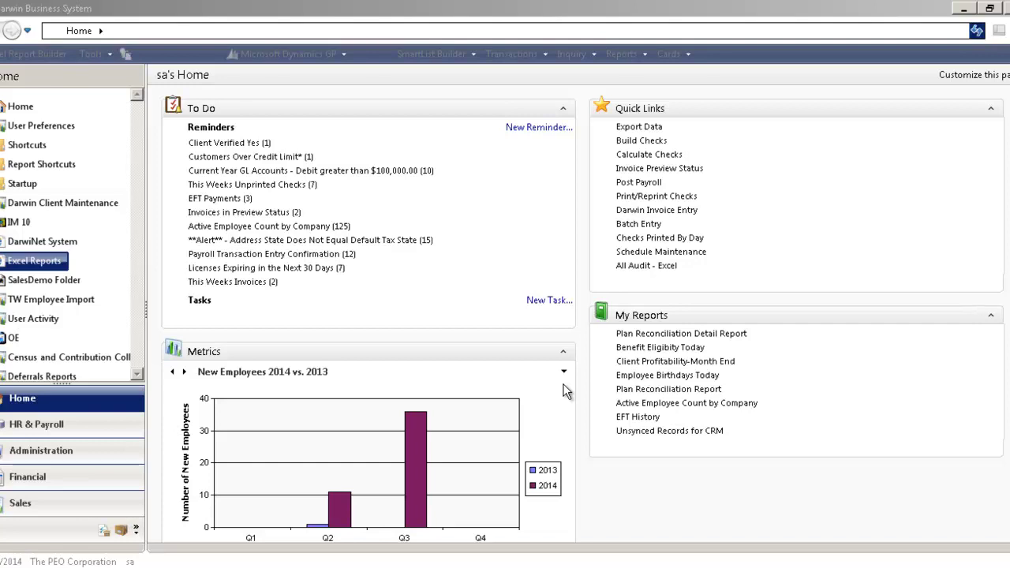
left_click(47, 54)
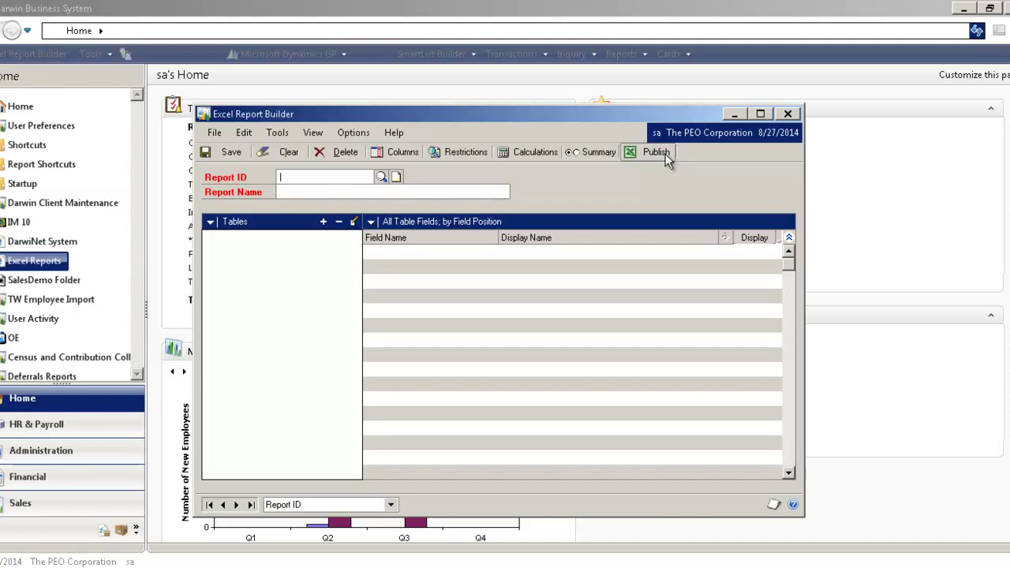
left_click(665, 154)
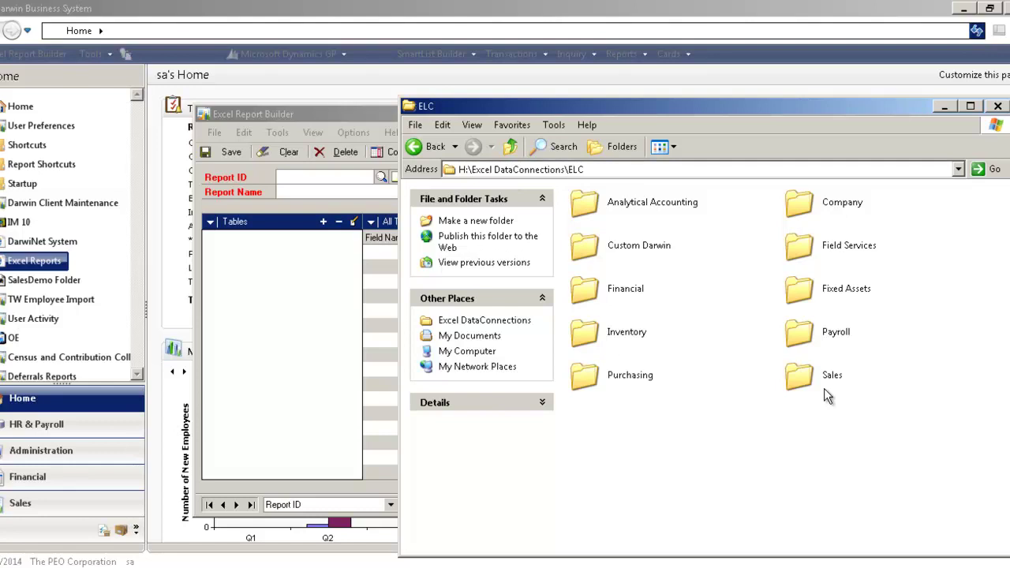
left_click(511, 147)
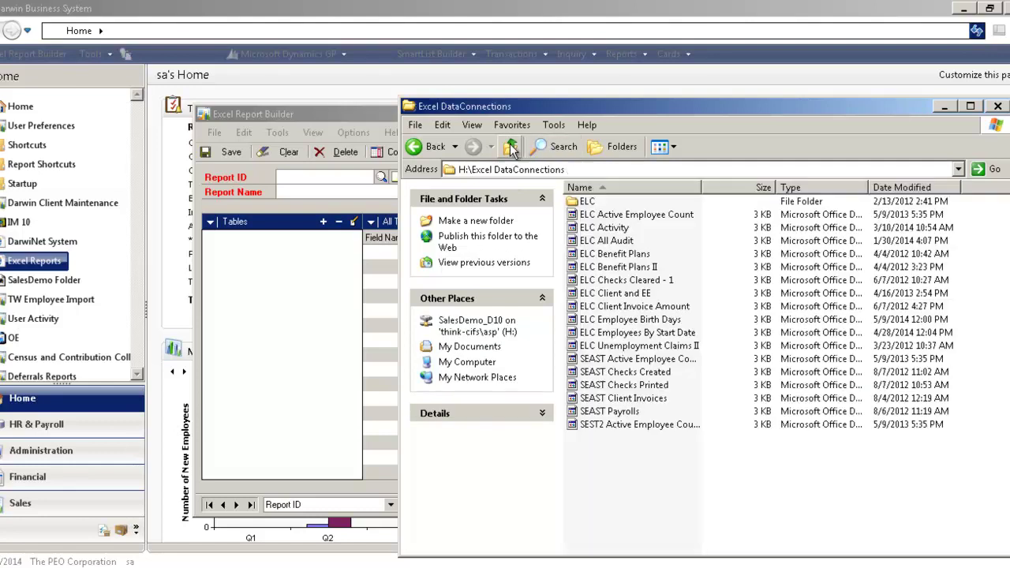
left_click(511, 146)
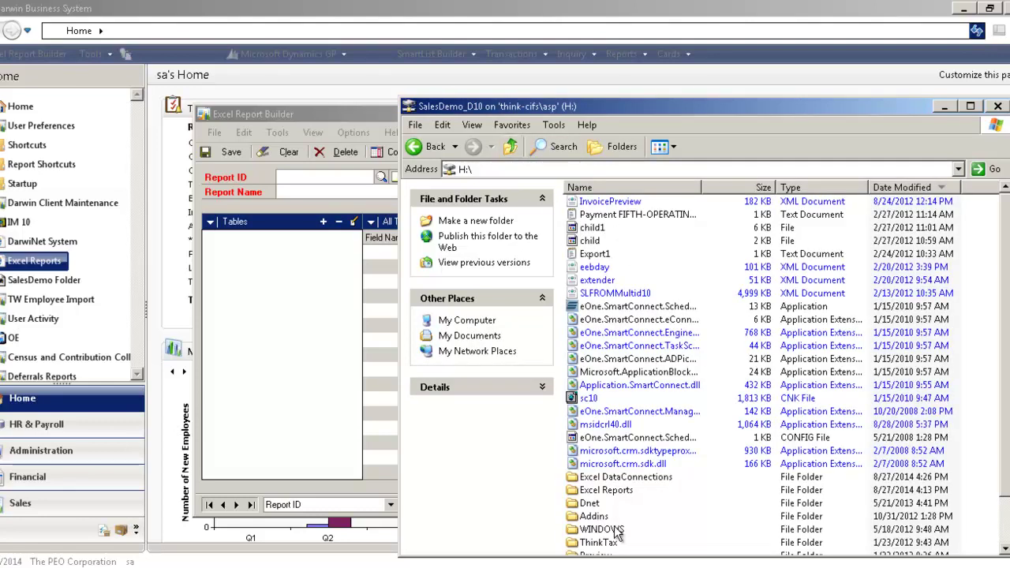
double_click(621, 490)
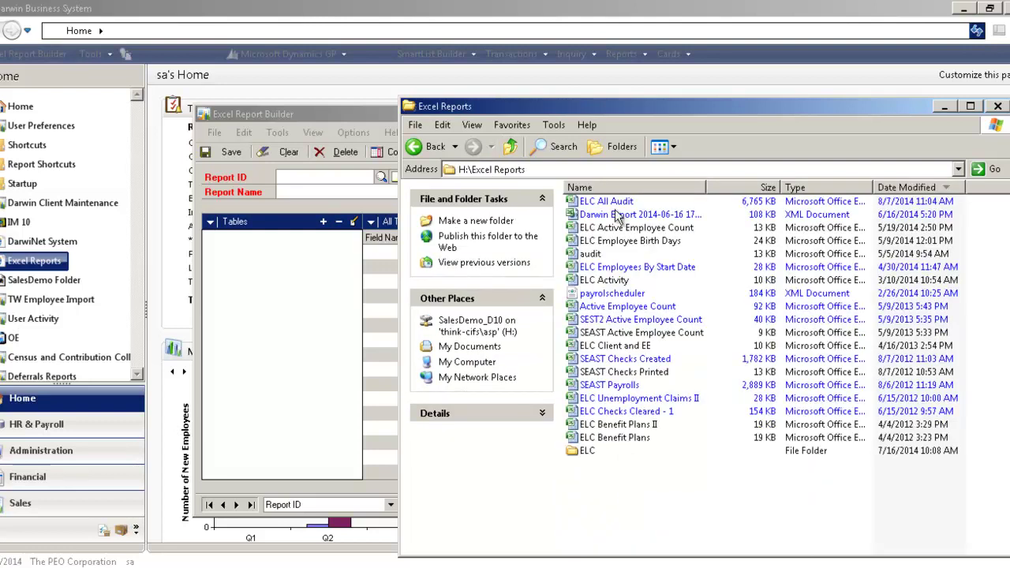
double_click(589, 456)
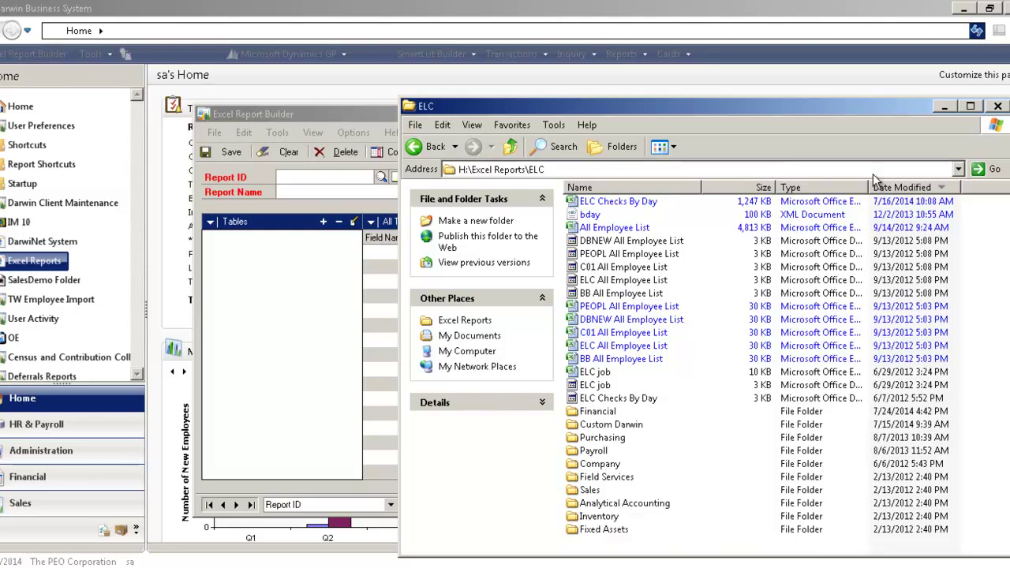
left_click(997, 105)
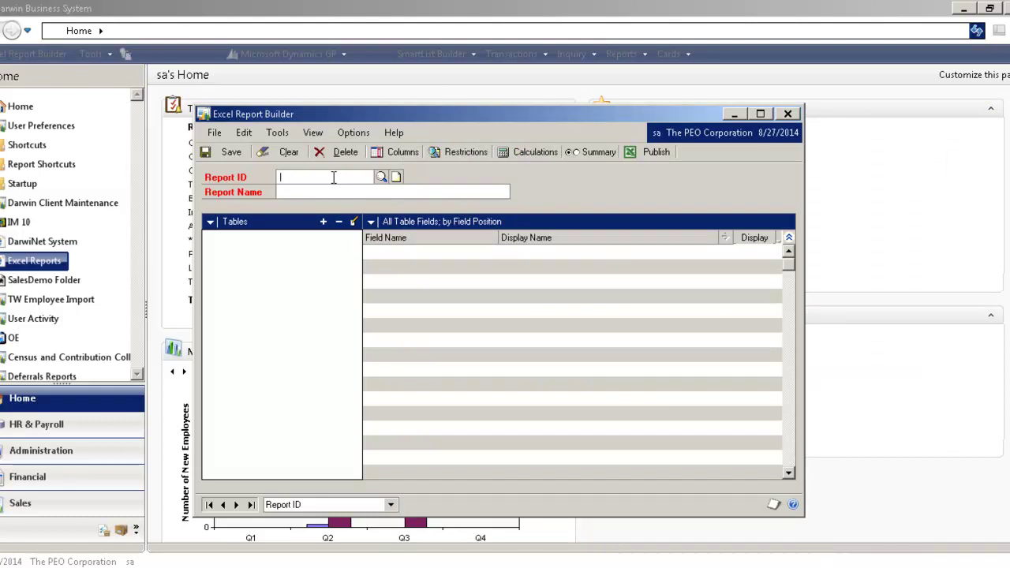
Enter Report ID CLIENT INV and Report Name Customer Invoices in Excel Report Builder
type("CLIENT INV")
key("Tab")
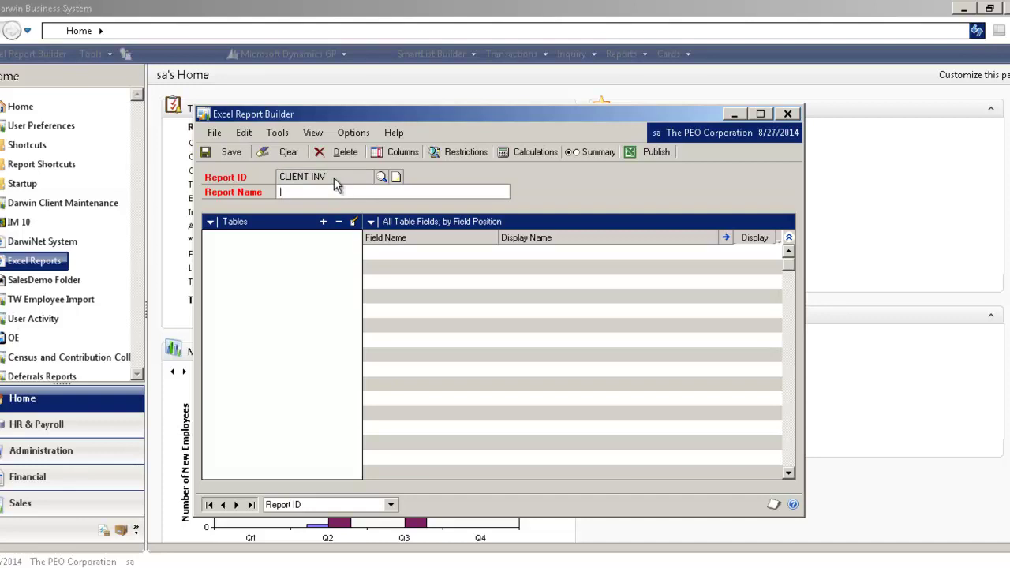
type("Customer Invoices")
left_click(323, 222)
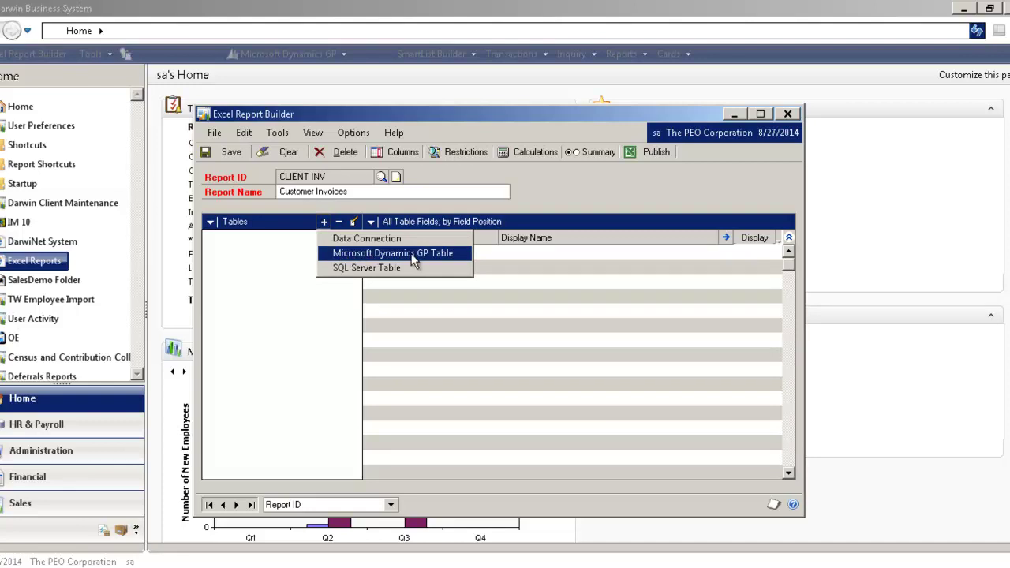
Start adding a Microsoft Dynamics GP table with product Darwin PEO System, browsing the Sales series
left_click(372, 253)
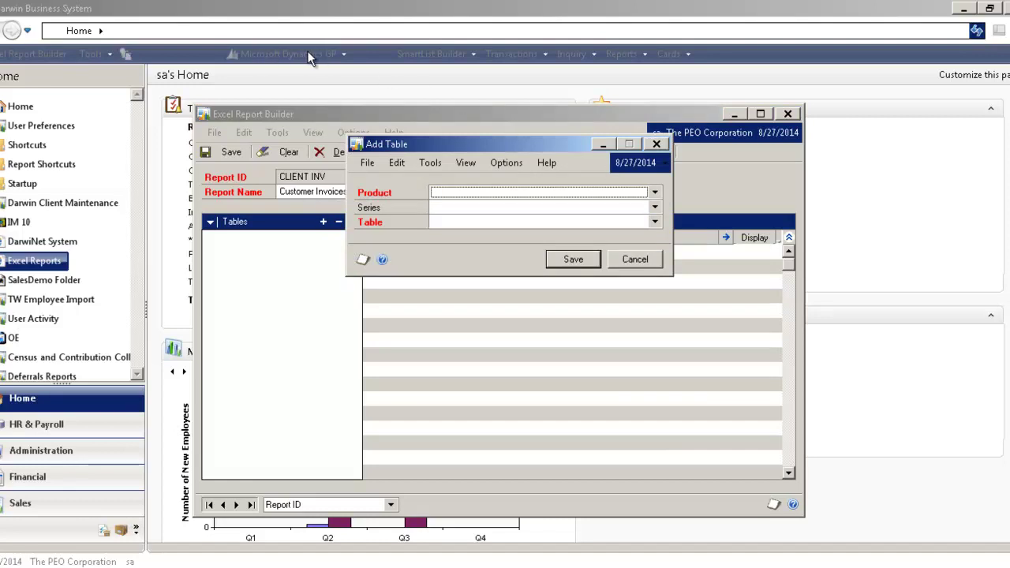
left_click(655, 195)
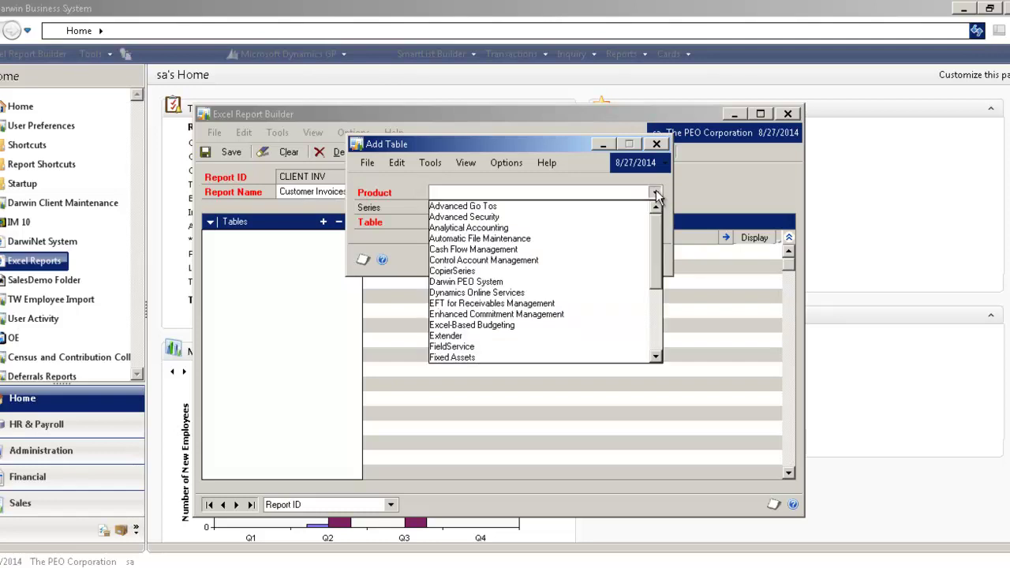
left_click(558, 283)
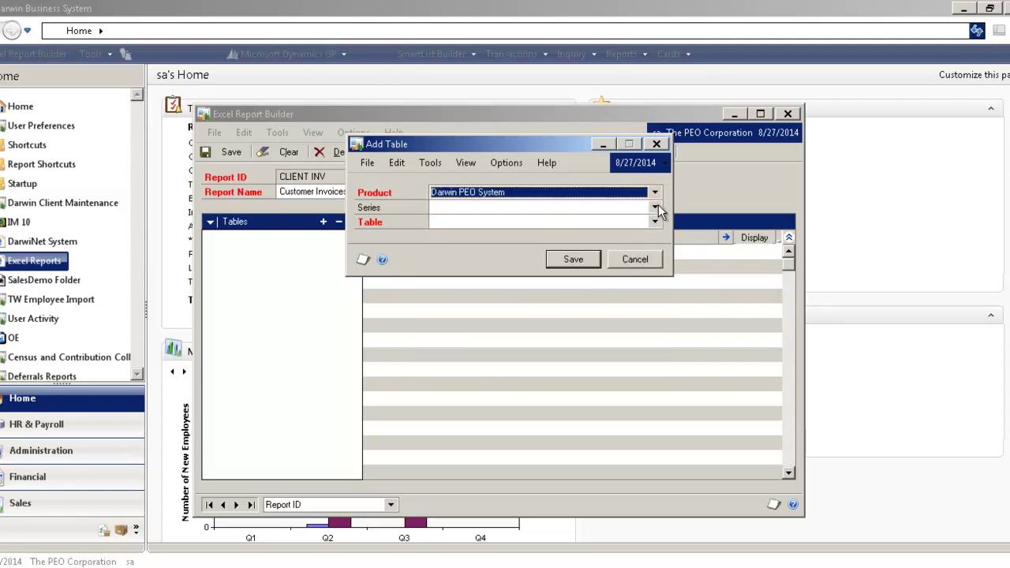
left_click(656, 207)
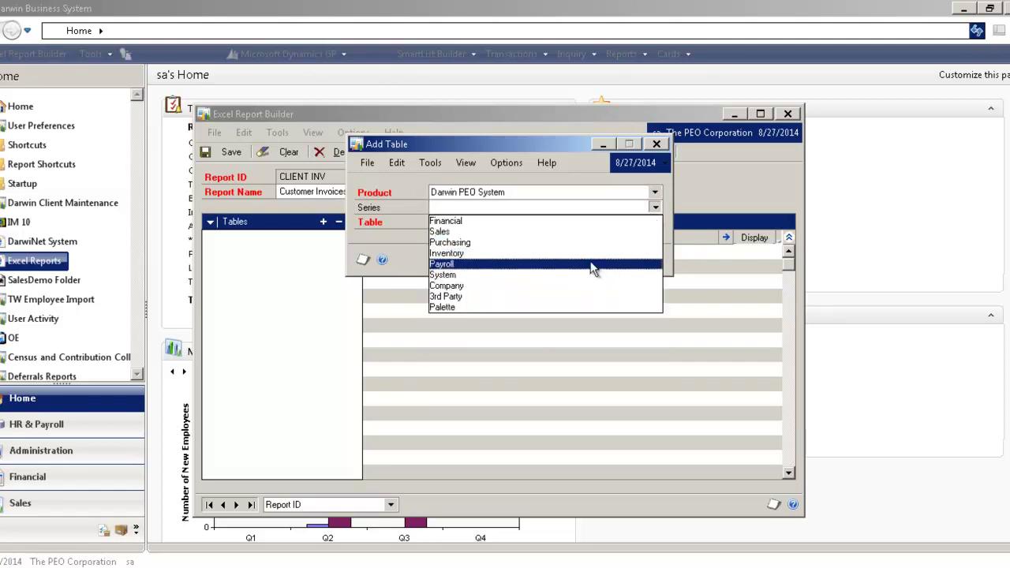
left_click(521, 232)
left_click(656, 222)
left_click_drag(656, 250, 648, 347)
Switch the series to Company and select the TW_Invoices table
left_click(656, 206)
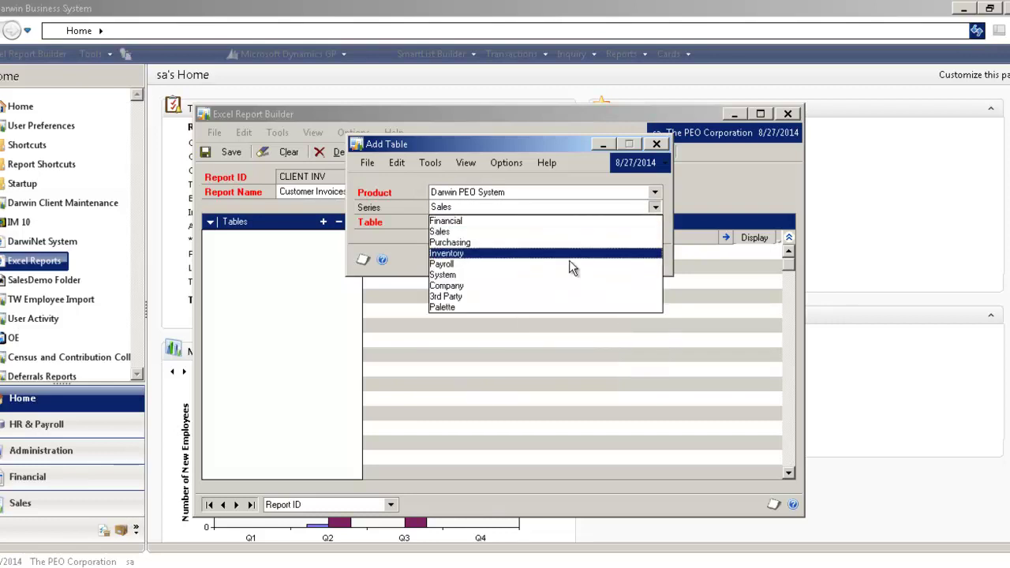
left_click(569, 285)
left_click(654, 224)
left_click(654, 224)
left_click(654, 224)
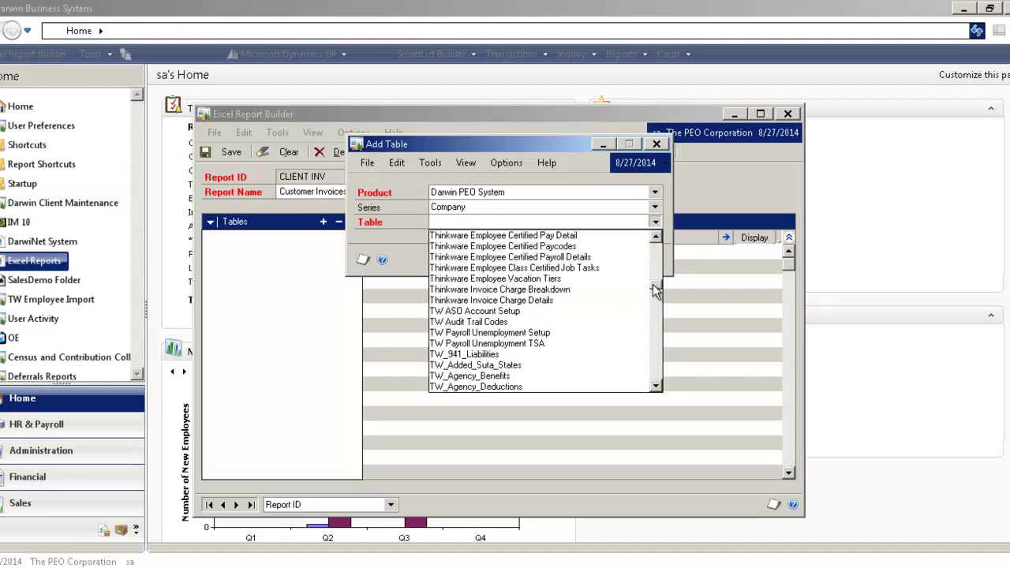
left_click_drag(652, 284, 641, 337)
left_click(598, 313)
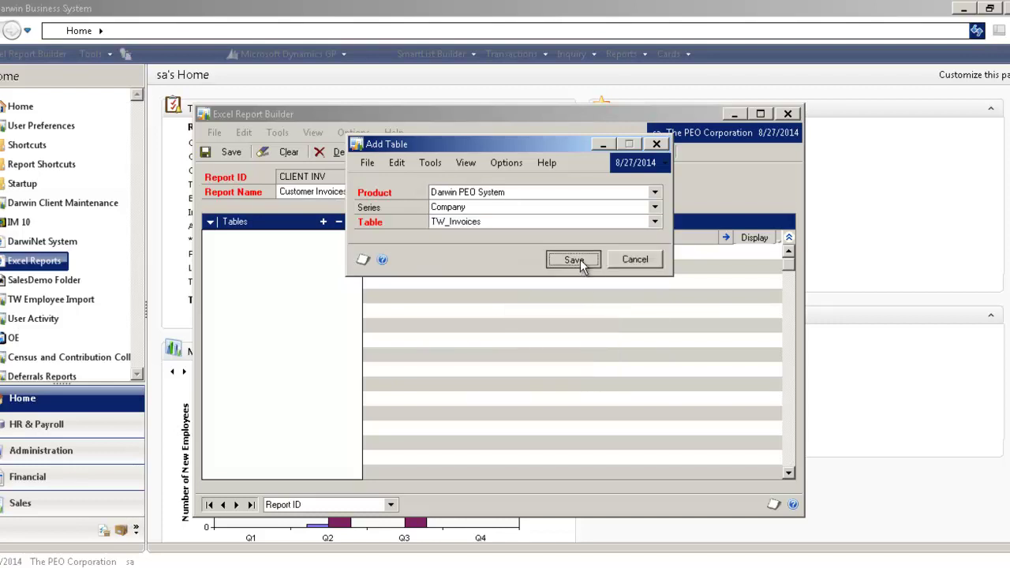
Save TW_Invoices, then choose Microsoft Dynamics GP, Sales series, table RM Customer MSTR as a second table
left_click(581, 260)
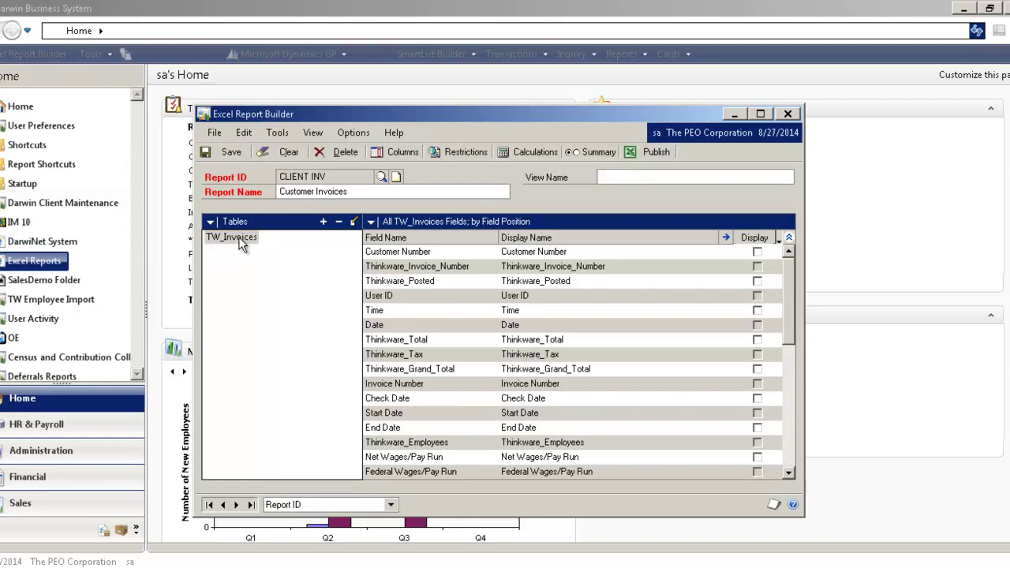
left_click(324, 223)
left_click(354, 256)
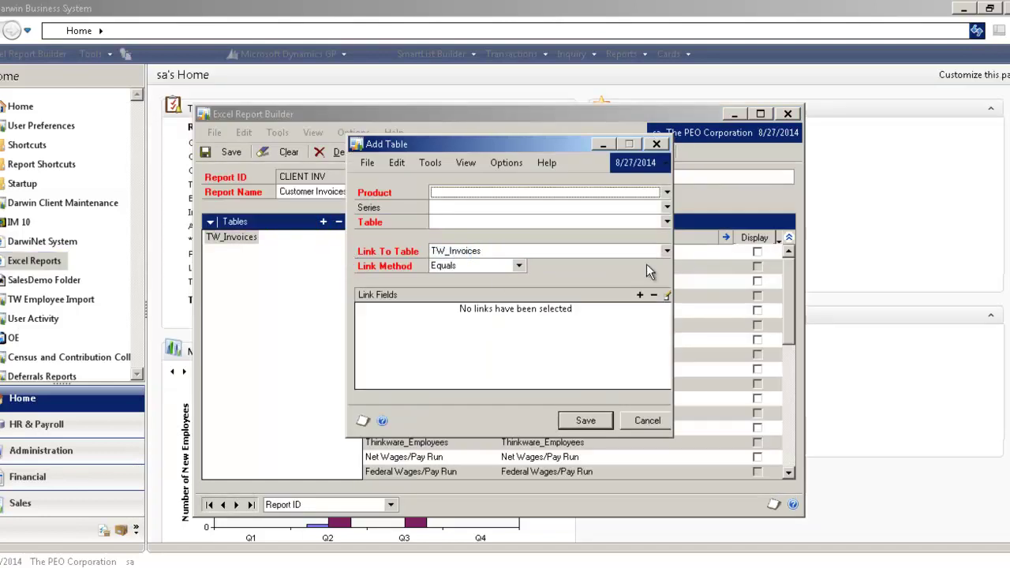
left_click(666, 193)
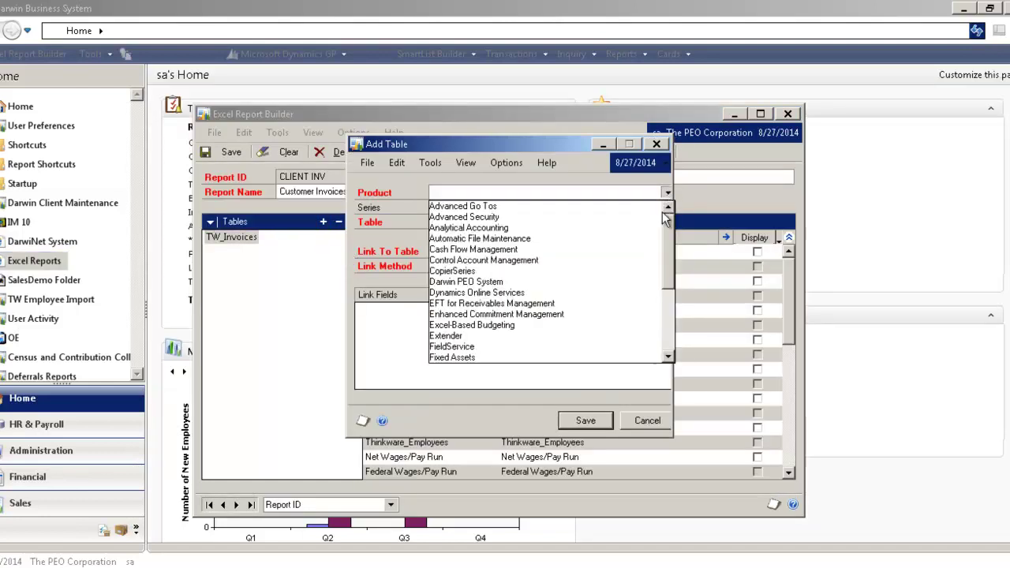
left_click_drag(667, 237, 664, 275)
left_click(588, 355)
left_click(667, 207)
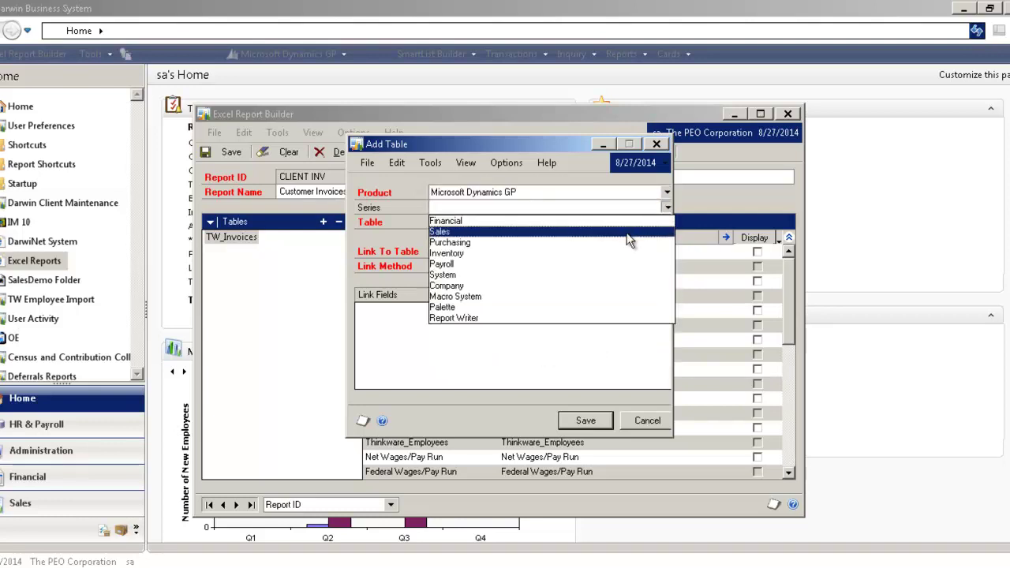
left_click(629, 239)
left_click(667, 222)
left_click_drag(667, 244, 658, 297)
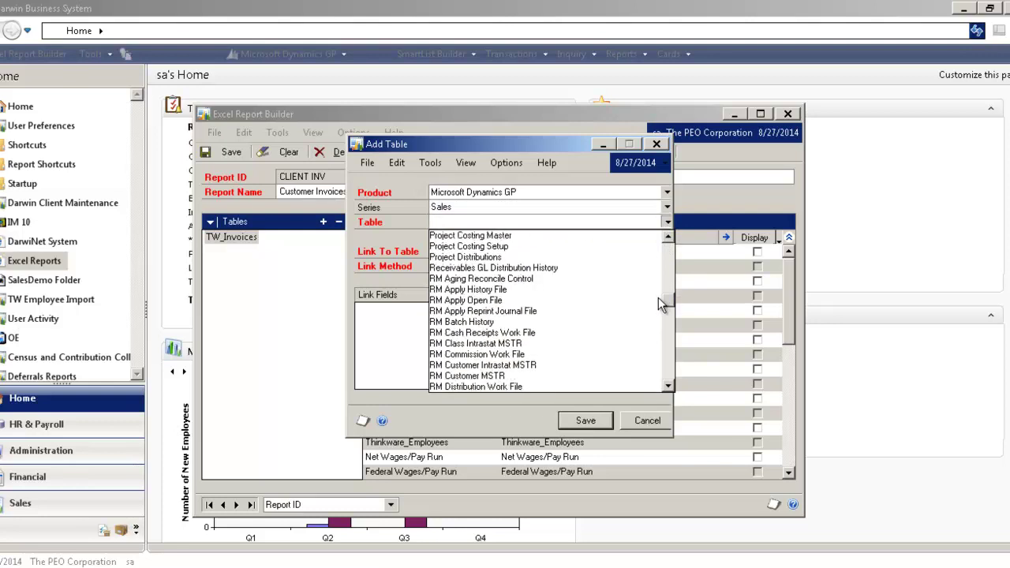
left_click(585, 376)
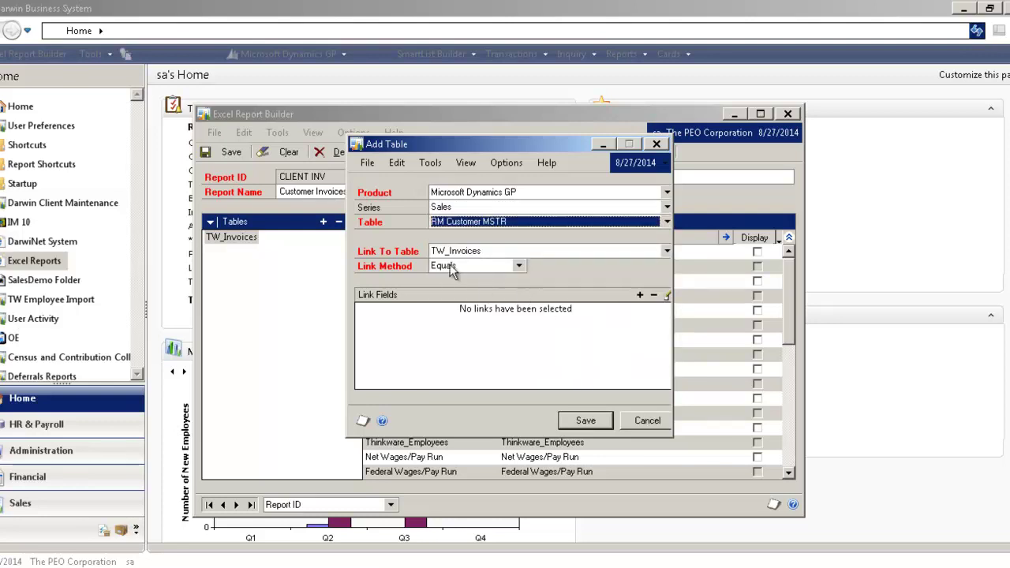
Link TW_Invoices Customer Number to RM Customer MSTR Customer Number
left_click(548, 318)
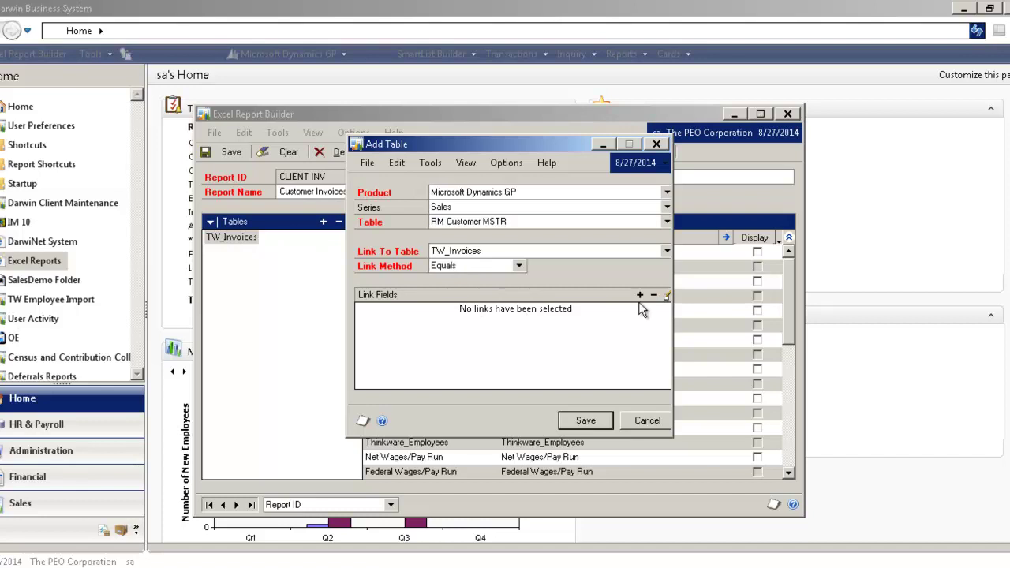
left_click(639, 295)
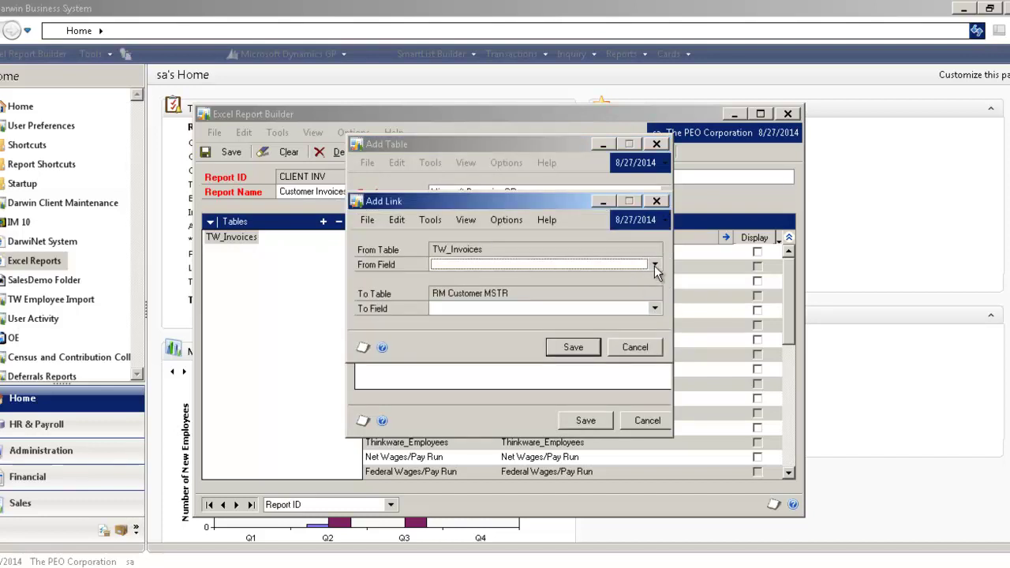
left_click(654, 265)
left_click(549, 364)
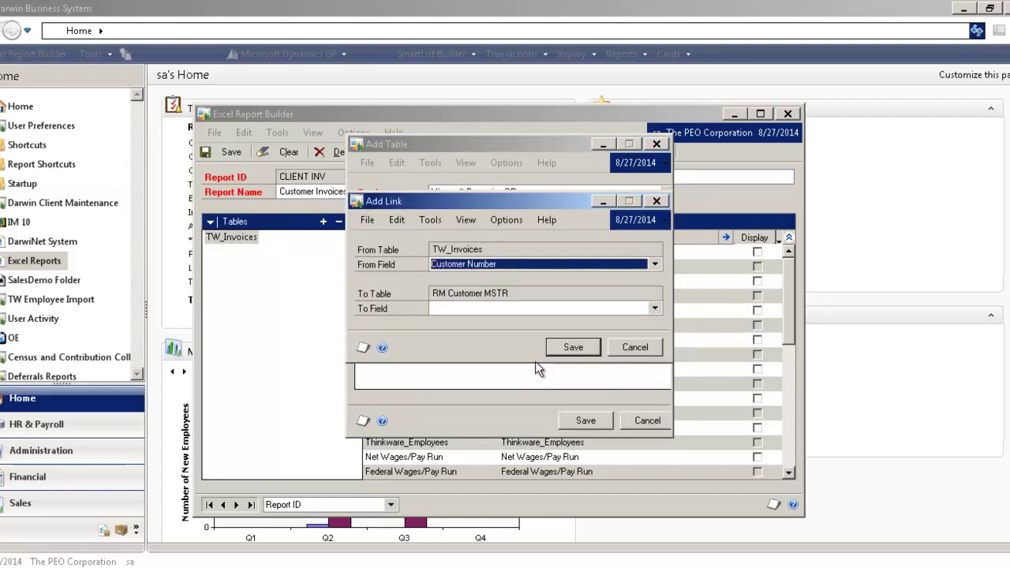
left_click(654, 309)
left_click(584, 322)
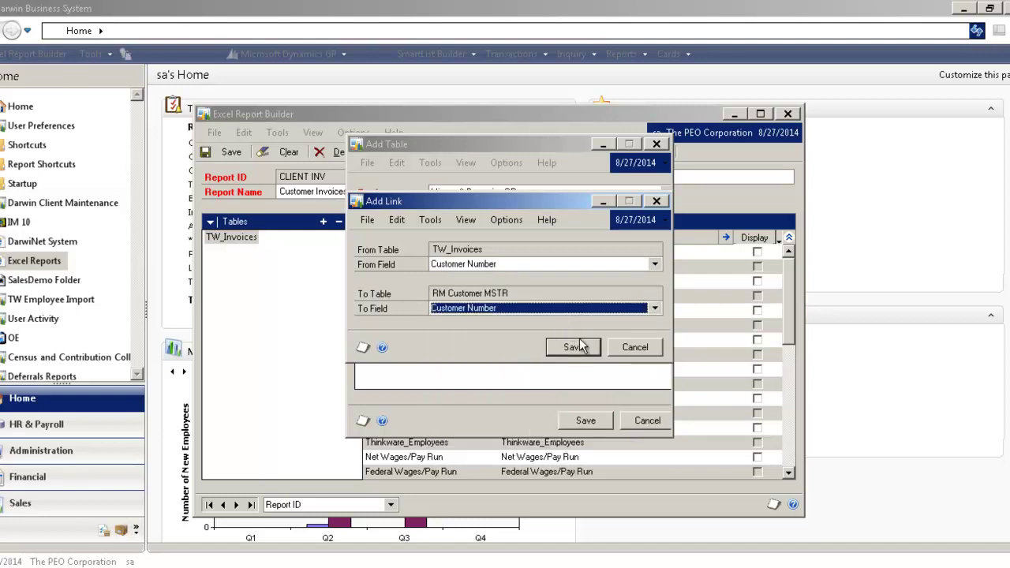
left_click(574, 348)
left_click(587, 420)
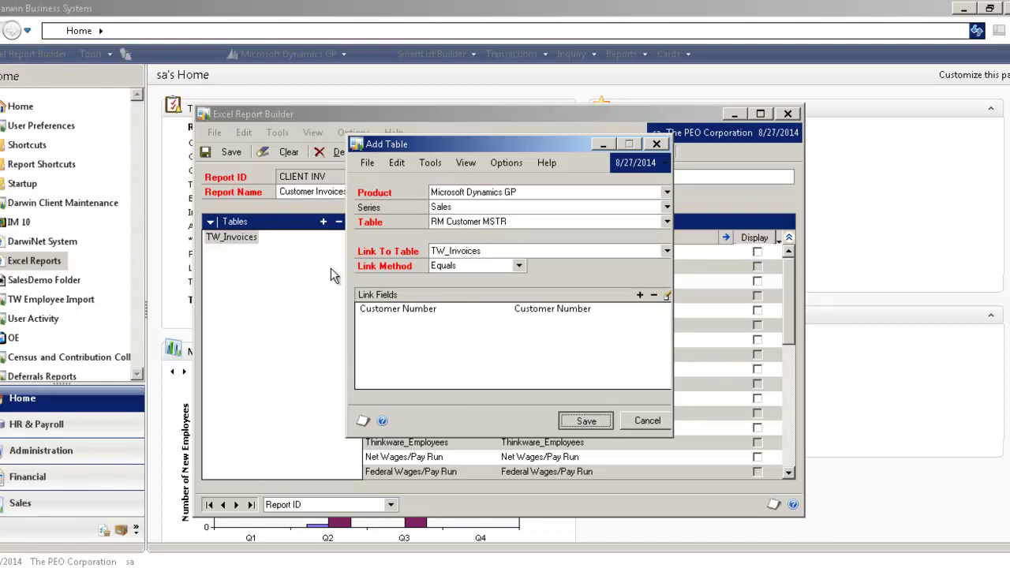
Add RM Customer MSTR under TW_Invoices and fill in view name erbCustomerInvoices
key("Return")
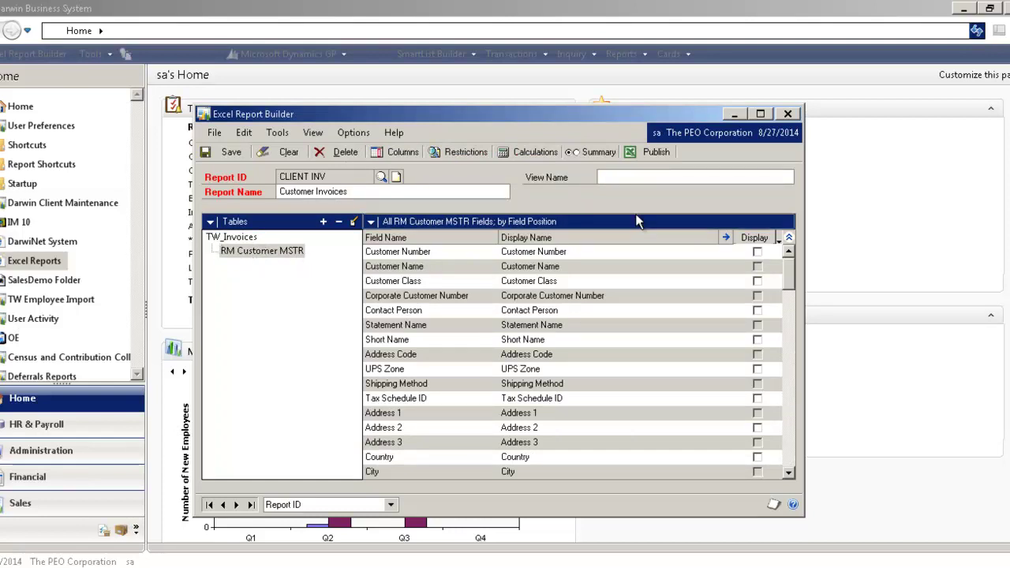
left_click(643, 176)
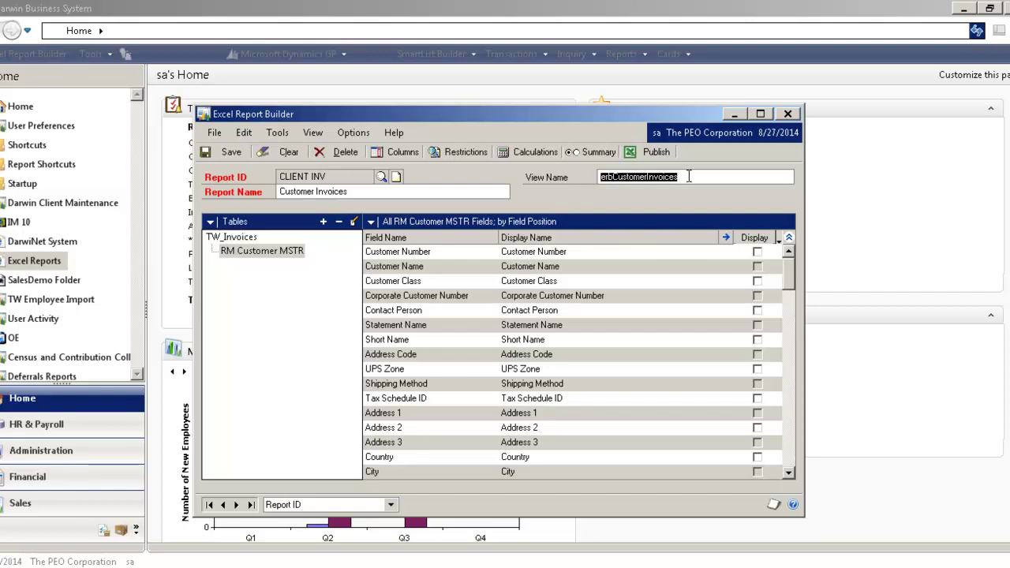
Rename the TW_Invoices column Thinkware_Grand_Total to Grand Total
left_click(235, 239)
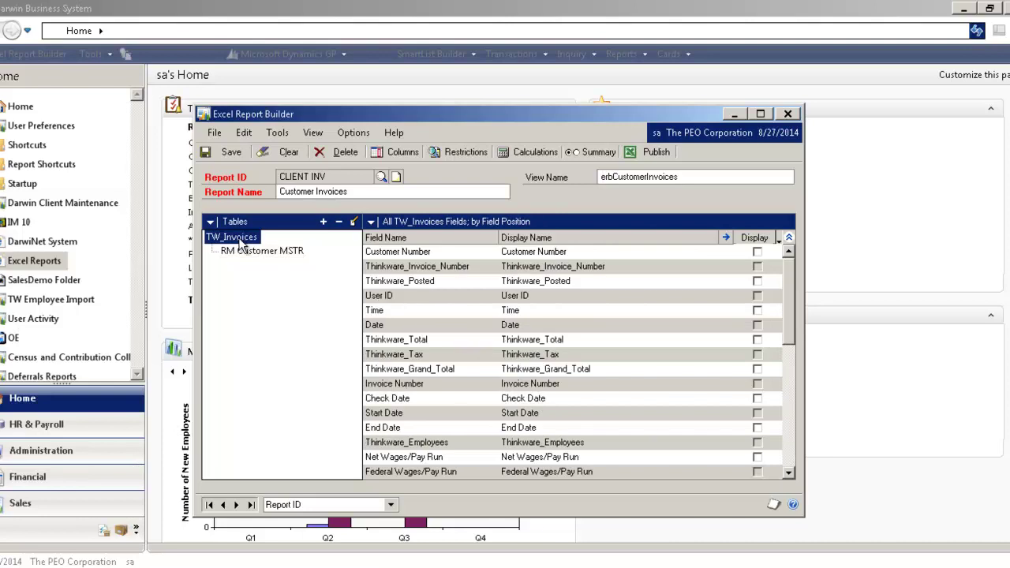
left_click(567, 372)
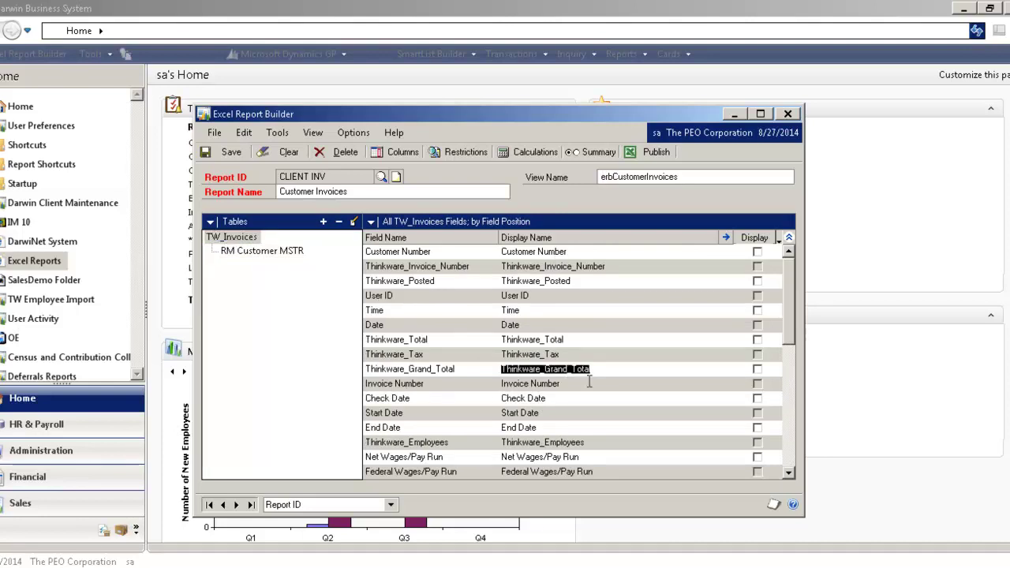
type("Grand Toal")
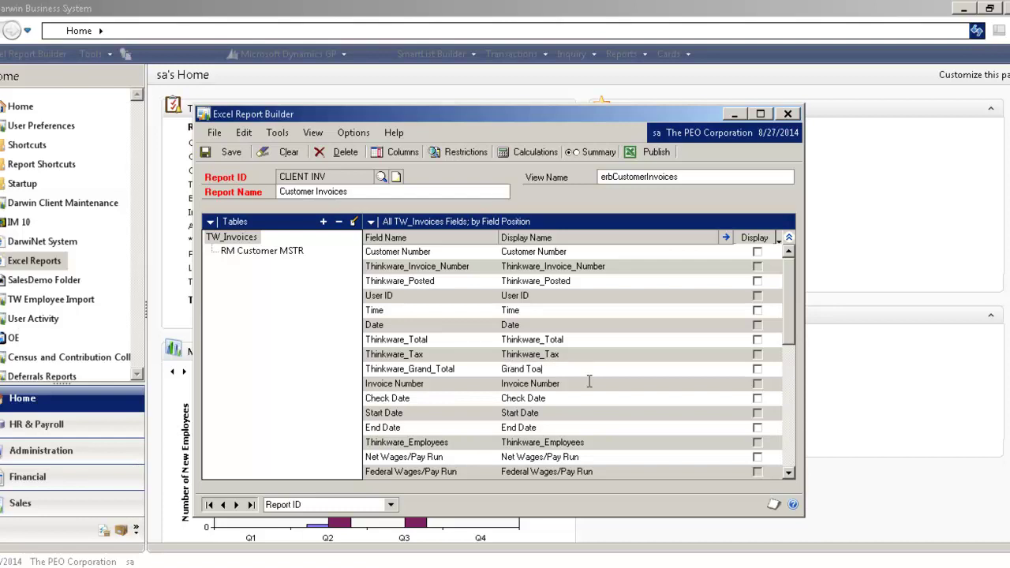
key("BackSpace")
type("tal")
left_click(287, 356)
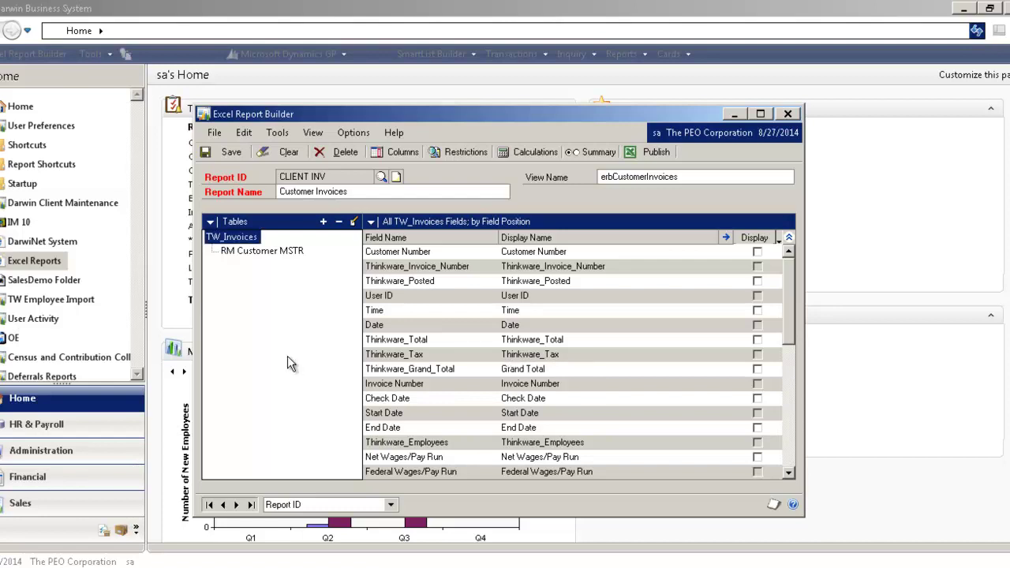
Display Customer Number, Thinkware_Invoice_Number, Thinkware_Total, Invoice Number, Thinkware_Grand_Total and Customer Name
left_click(758, 253)
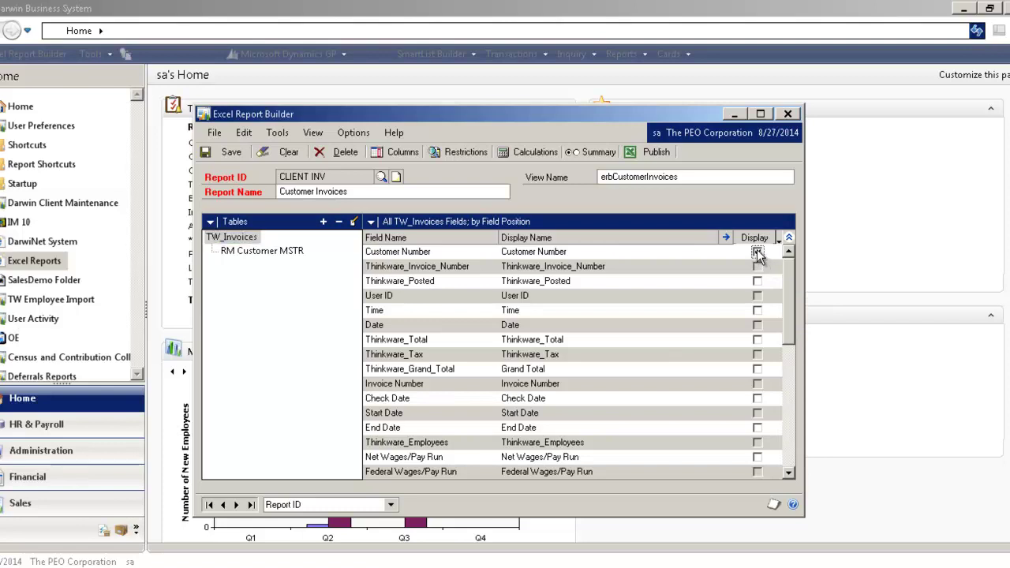
left_click(757, 267)
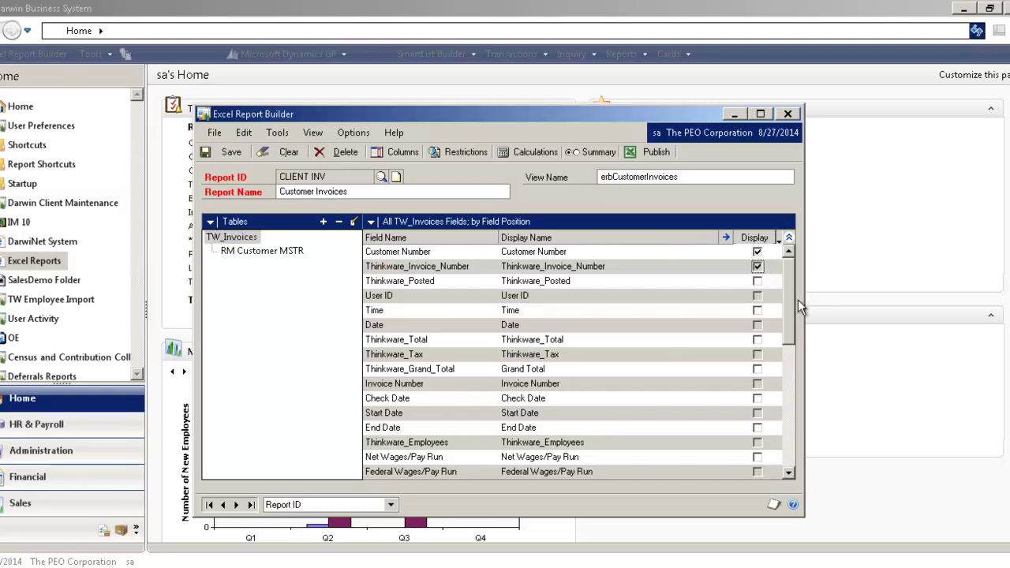
left_click(757, 340)
left_click(757, 385)
left_click(758, 368)
left_click(269, 251)
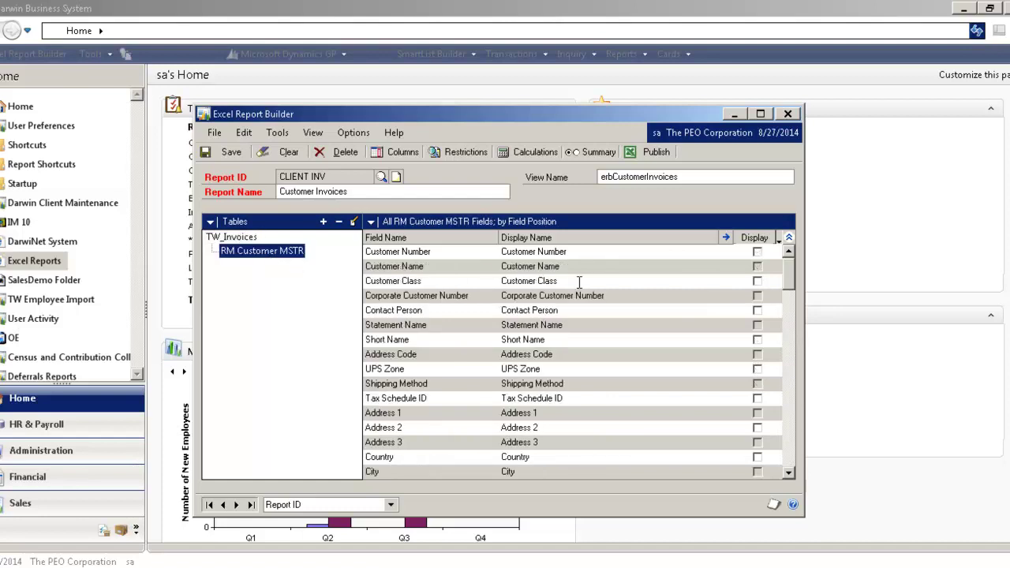
left_click(758, 266)
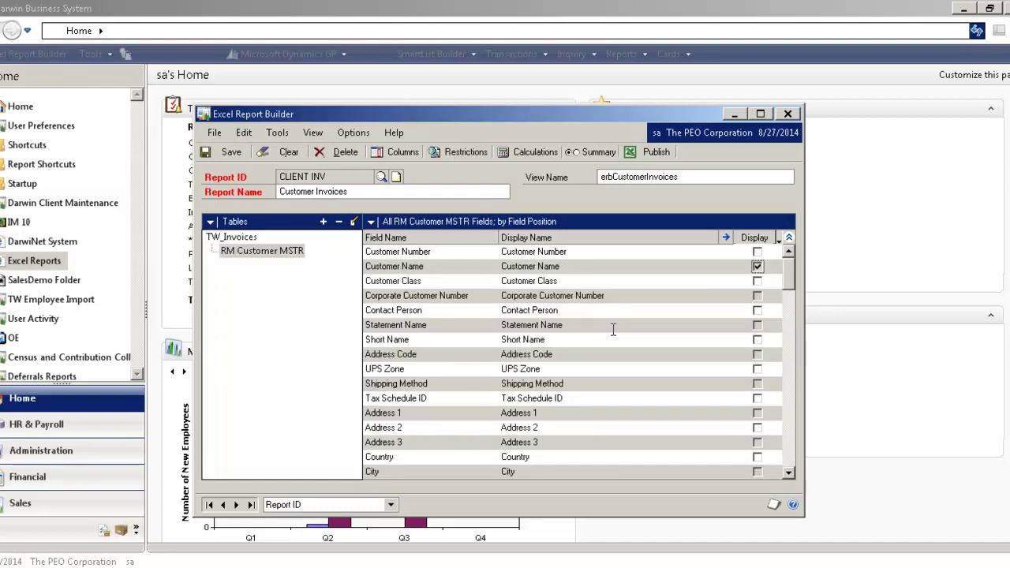
left_click(780, 237)
left_click(602, 196)
Publish Customer Invoices to File, creating both the data connection and Excel report
left_click(657, 151)
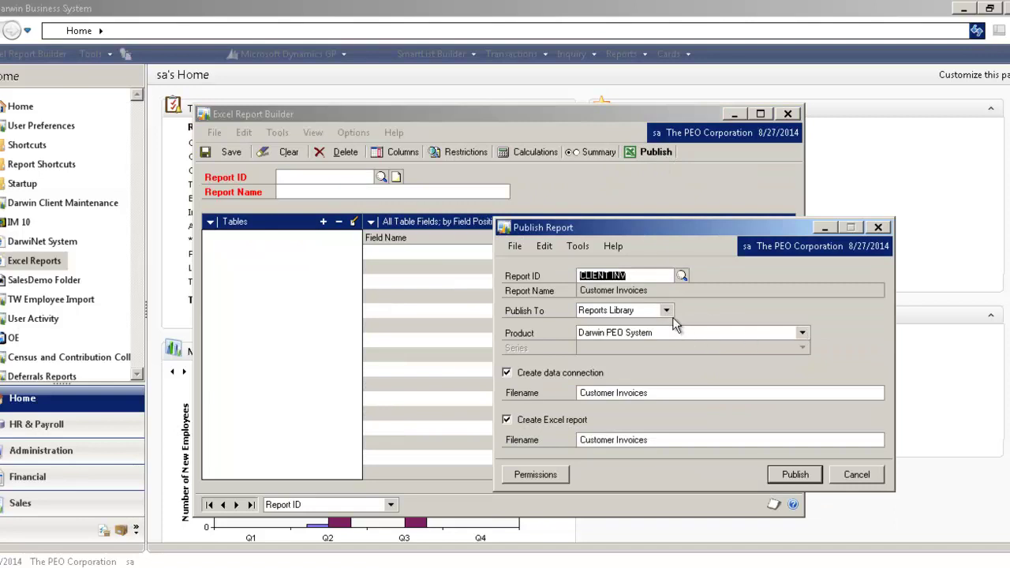
left_click(667, 313)
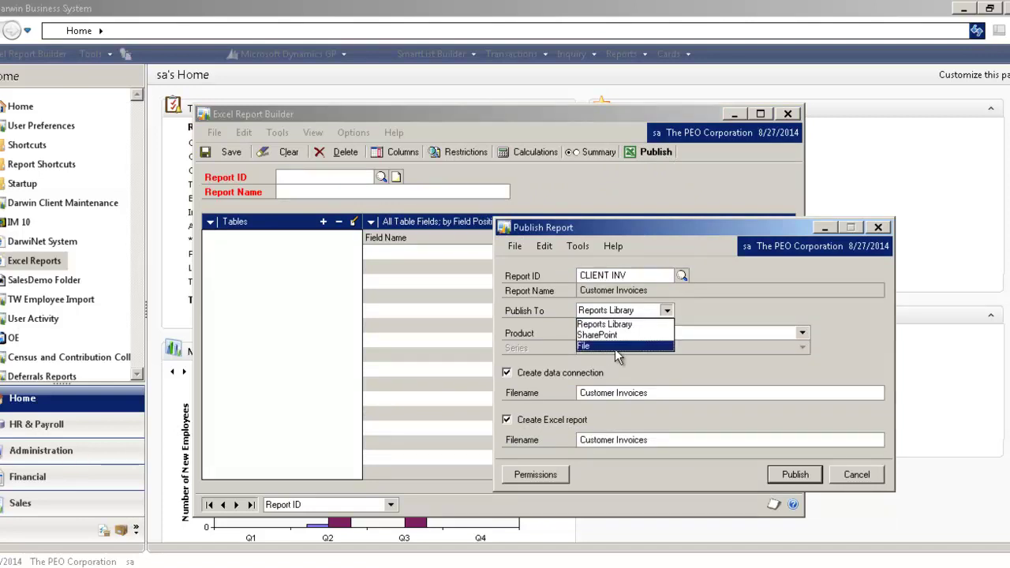
left_click(613, 346)
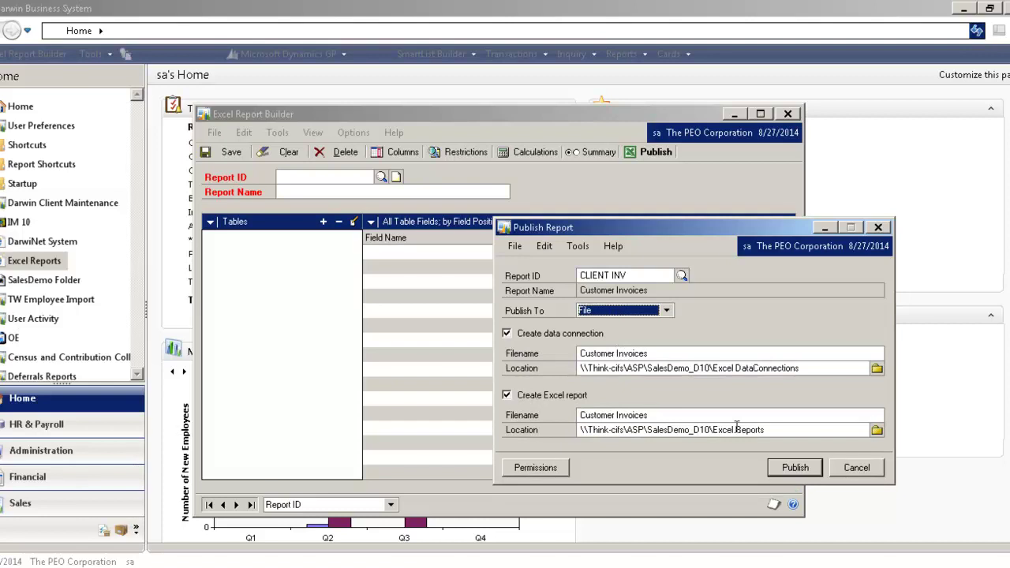
left_click(796, 469)
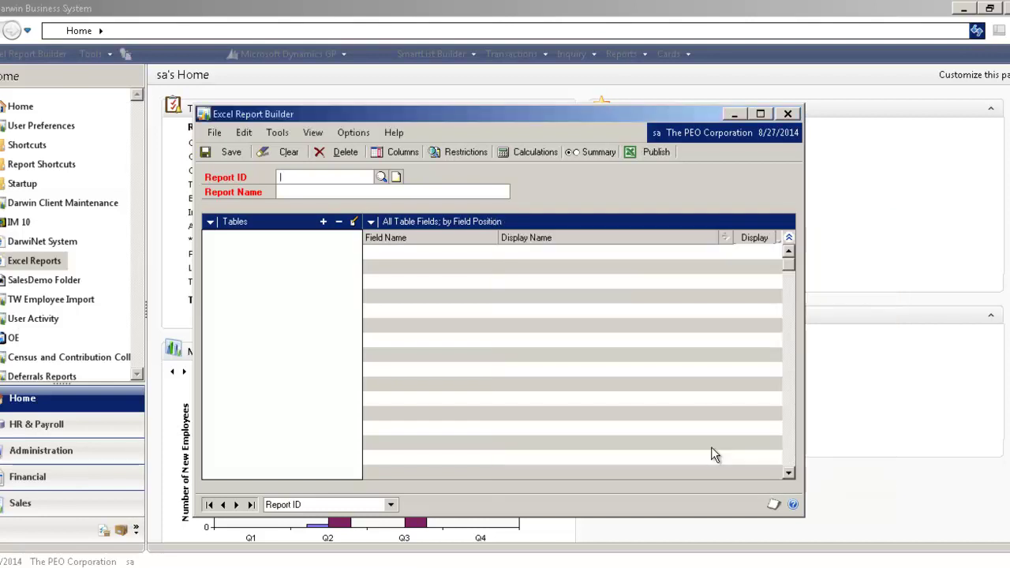
Close Report Builder and open ELC Customer Invoices from the Excel Reports folder
left_click(787, 114)
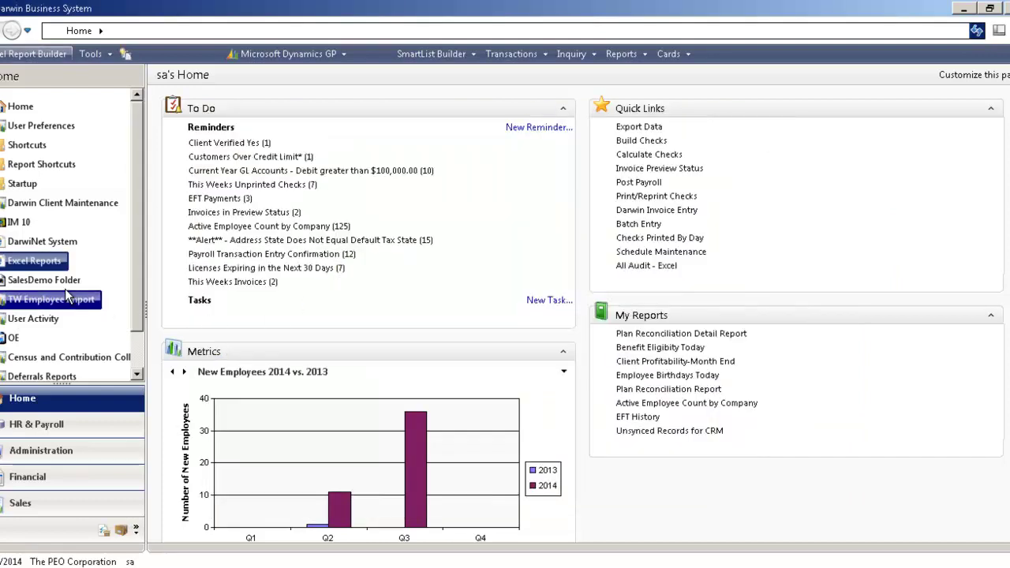
left_click(37, 267)
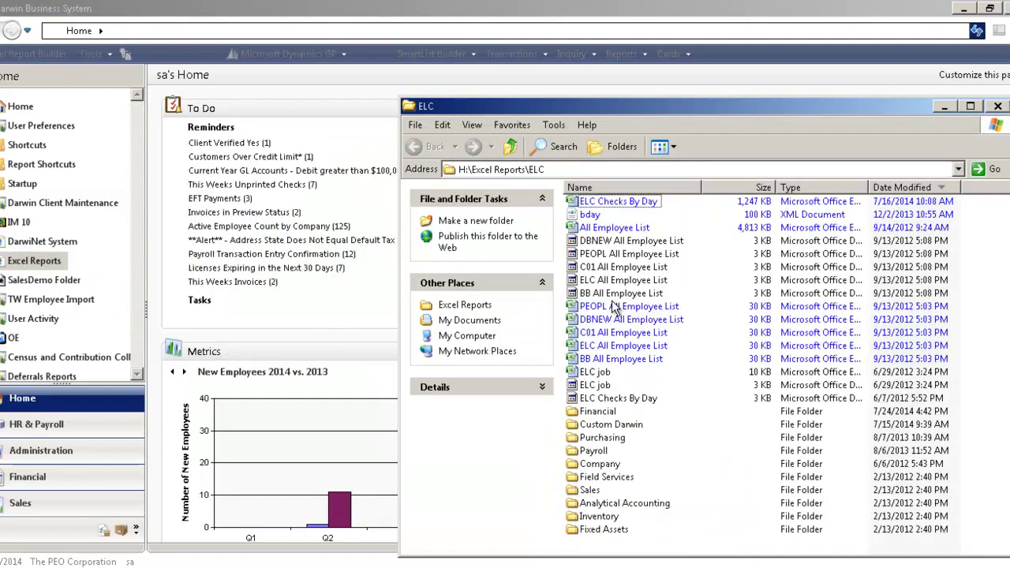
left_click(511, 146)
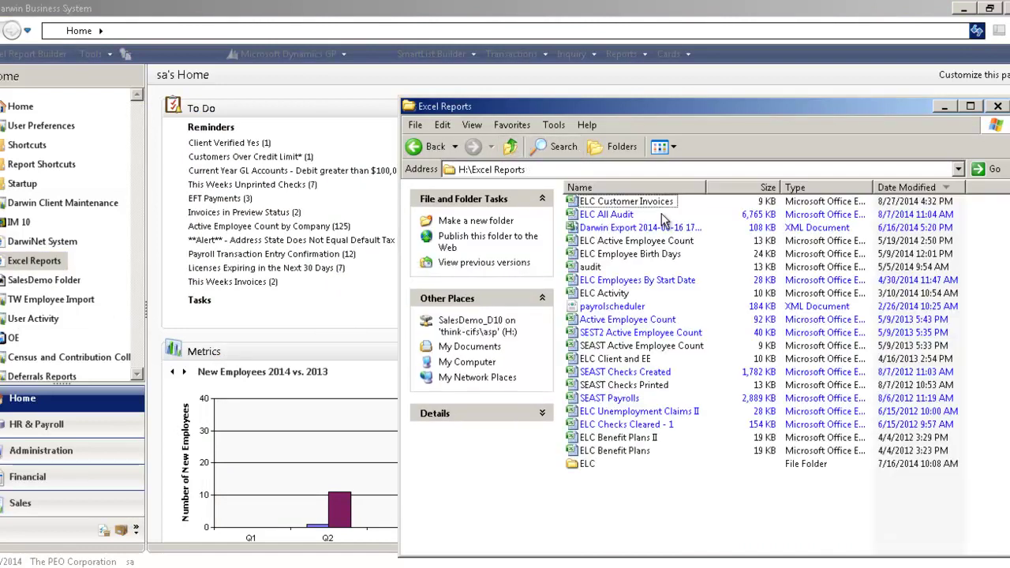
left_click(625, 203)
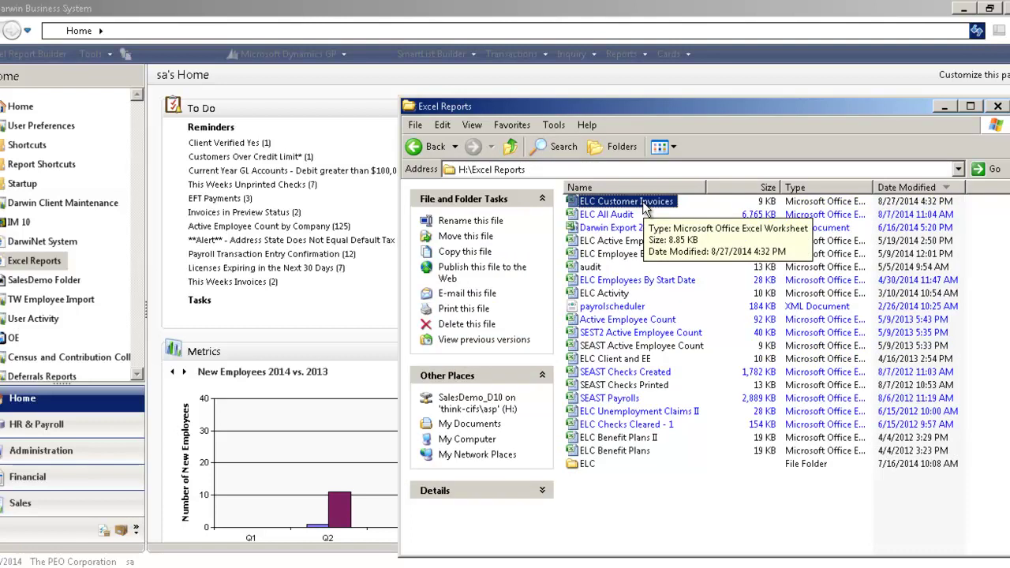
double_click(643, 201)
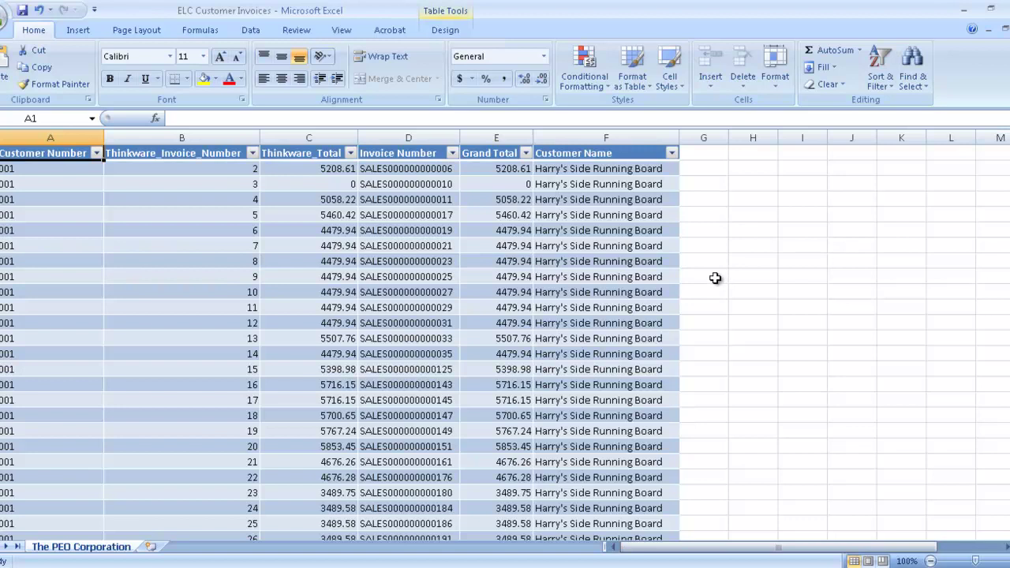
Create a pivot table on a new sheet summing Grand Total by Customer Name
left_click(79, 30)
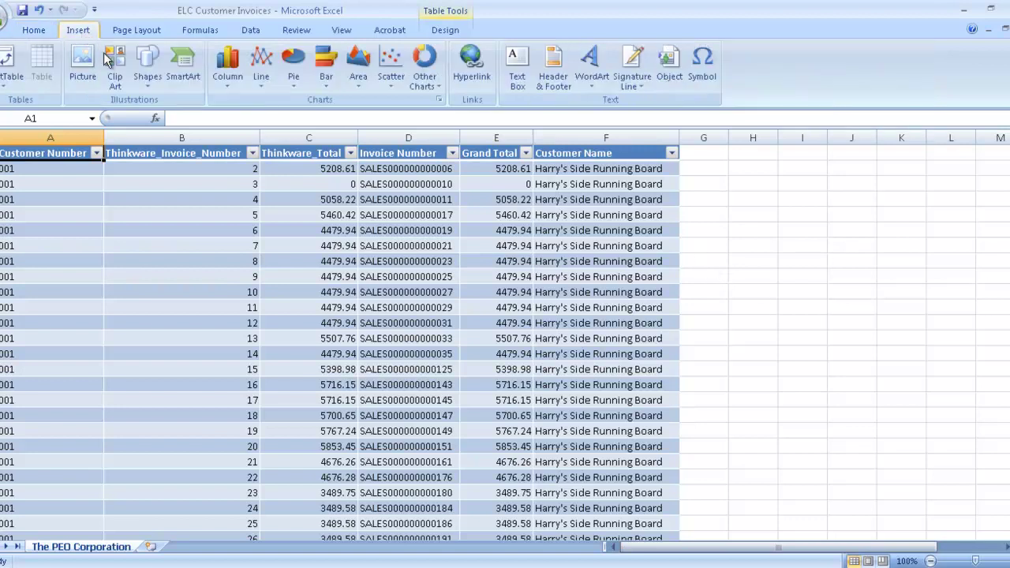
left_click(12, 63)
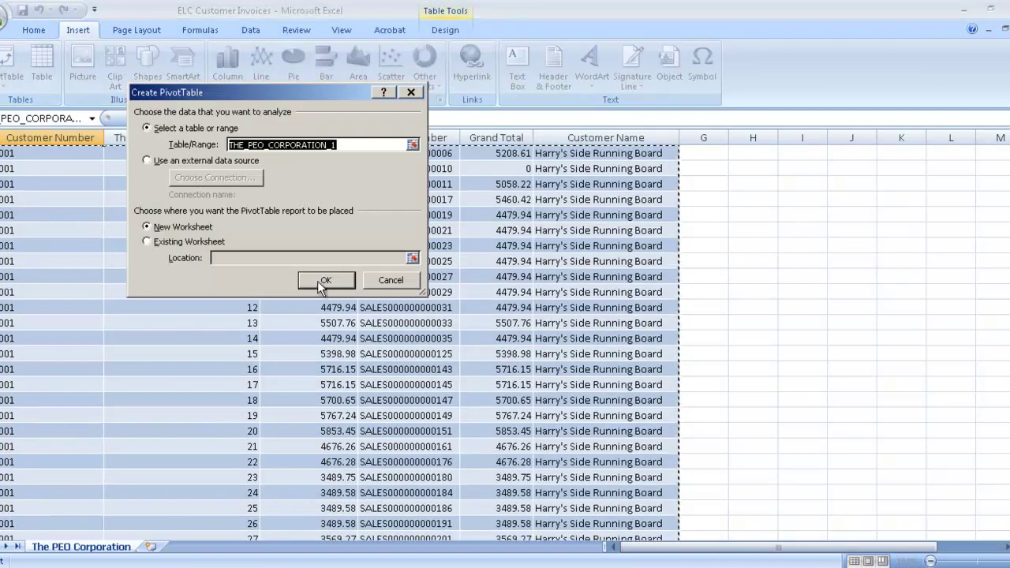
left_click(331, 219)
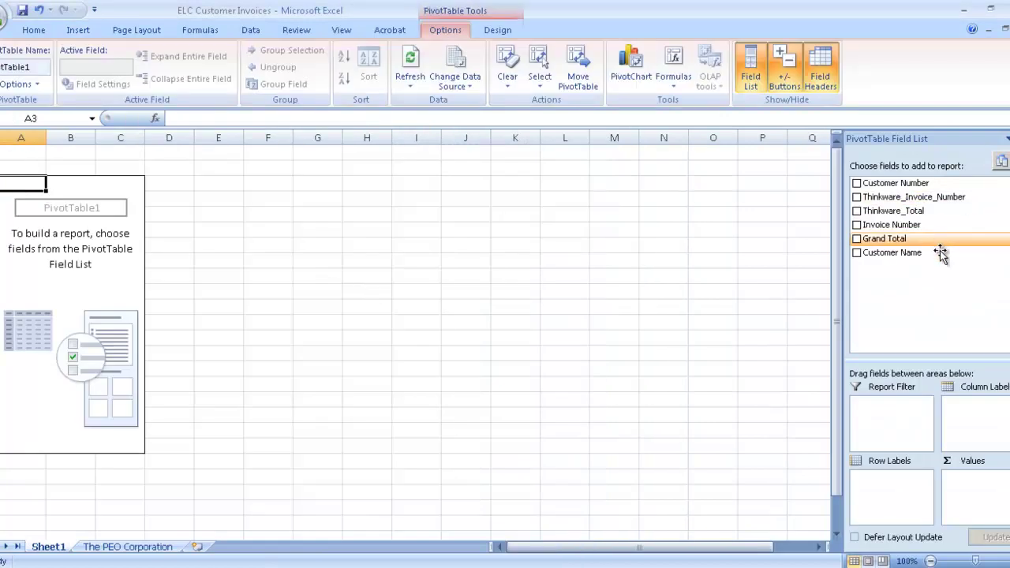
left_click(857, 253)
left_click(857, 238)
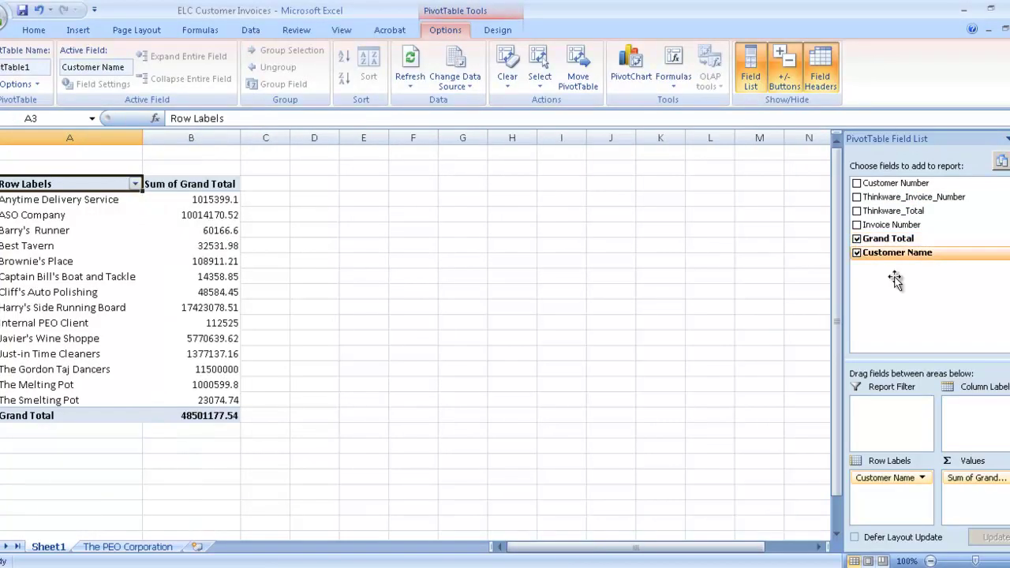
Add a cylinder column PivotChart without field buttons, widened to fit customer names
left_click(642, 80)
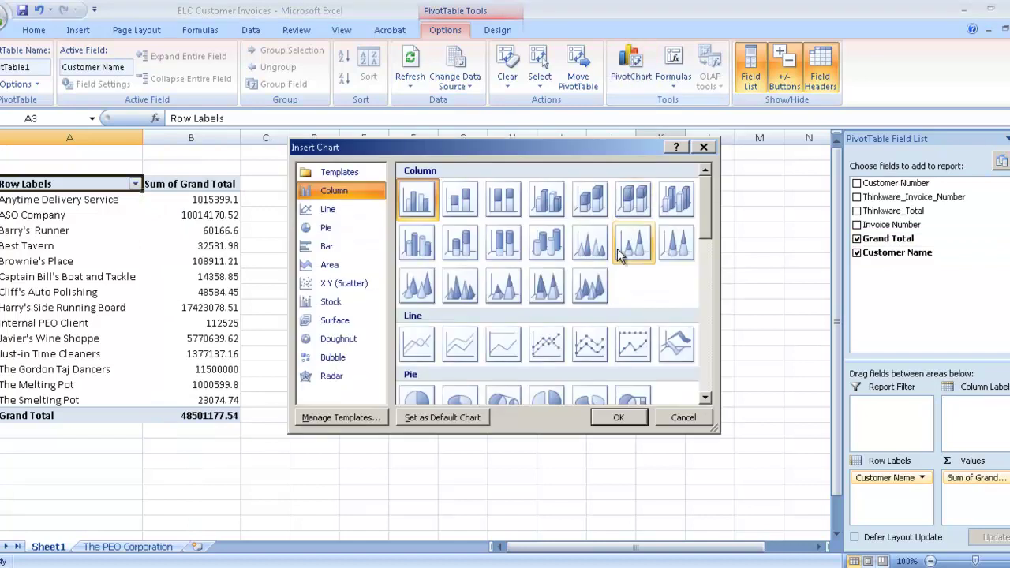
left_click(426, 240)
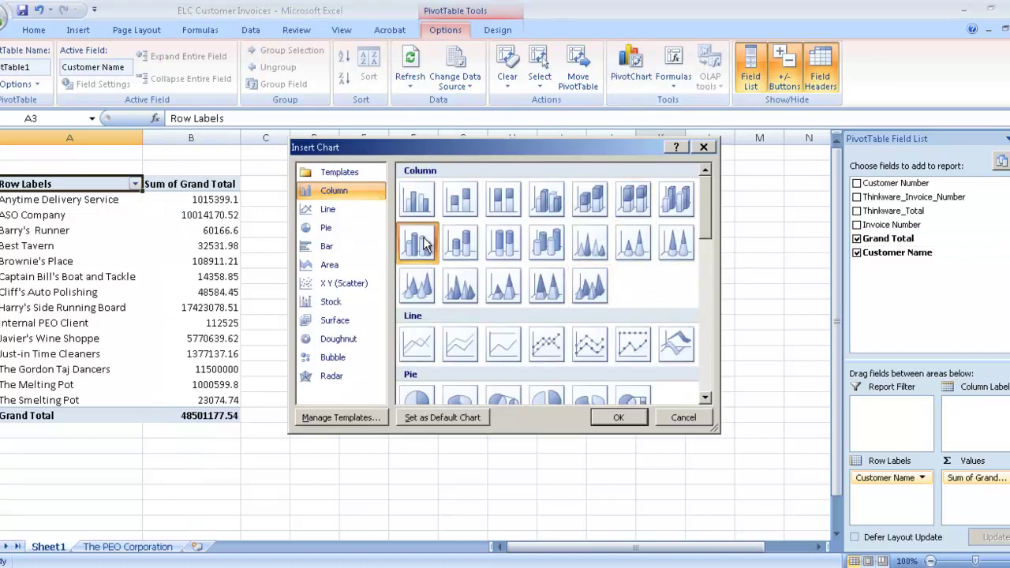
left_click(617, 419)
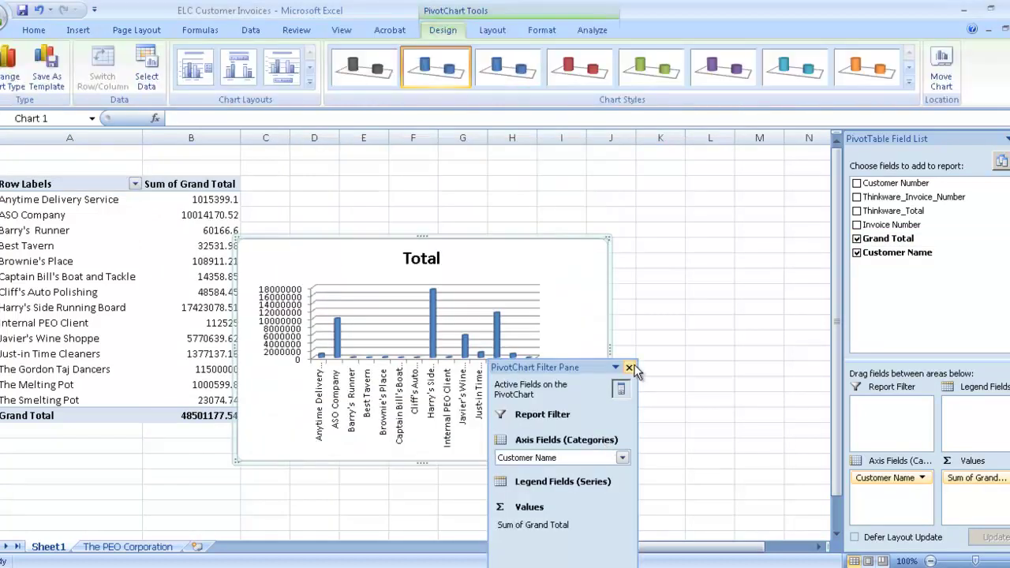
left_click(636, 365)
left_click_drag(614, 348, 780, 348)
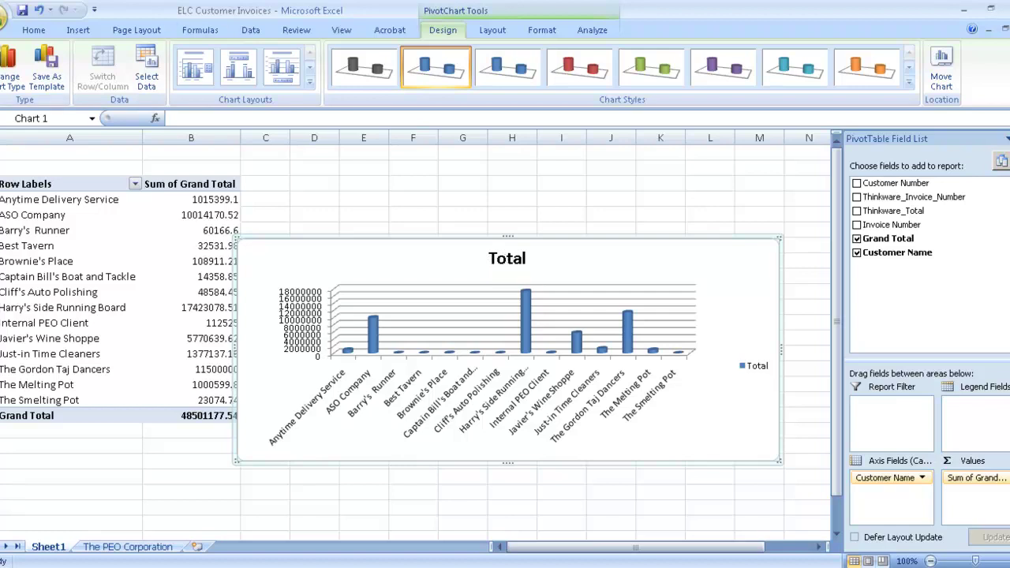
Save, close and reopen the ELC Customer Invoices workbook
left_click(21, 11)
left_click(1006, 16)
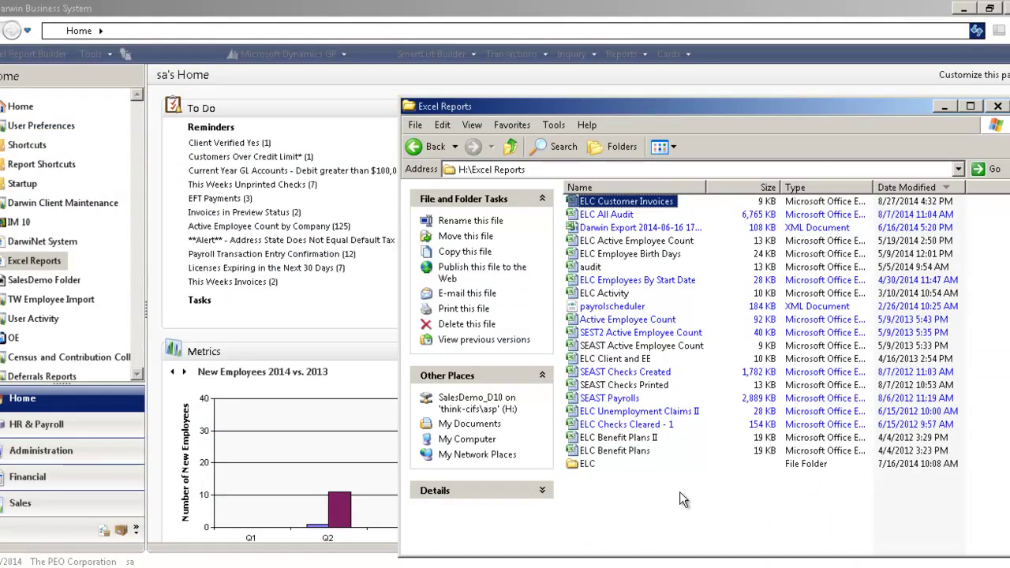
double_click(651, 201)
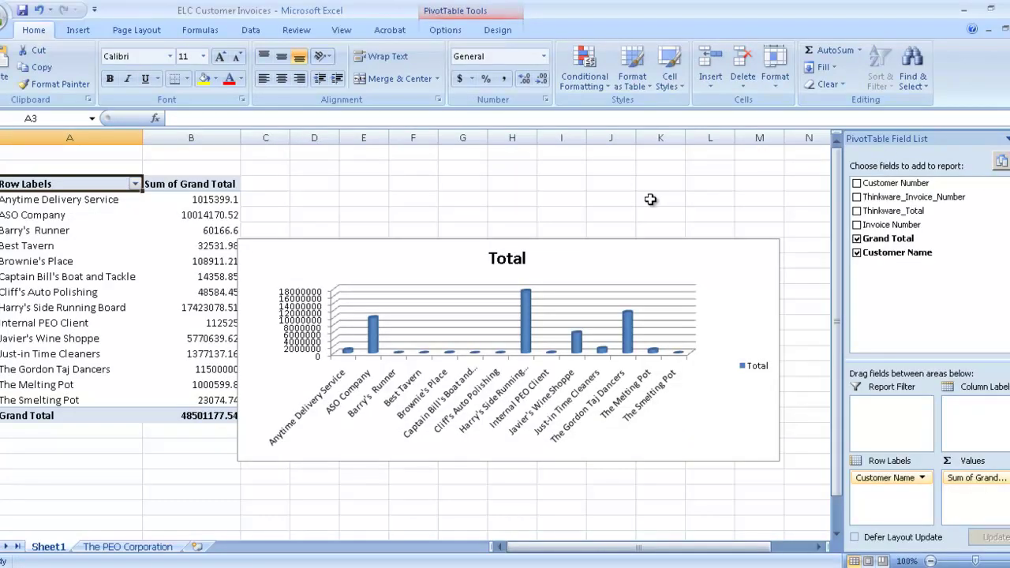
Refresh All data so the pivot totals 48501177.54 across 14 customers
left_click(250, 30)
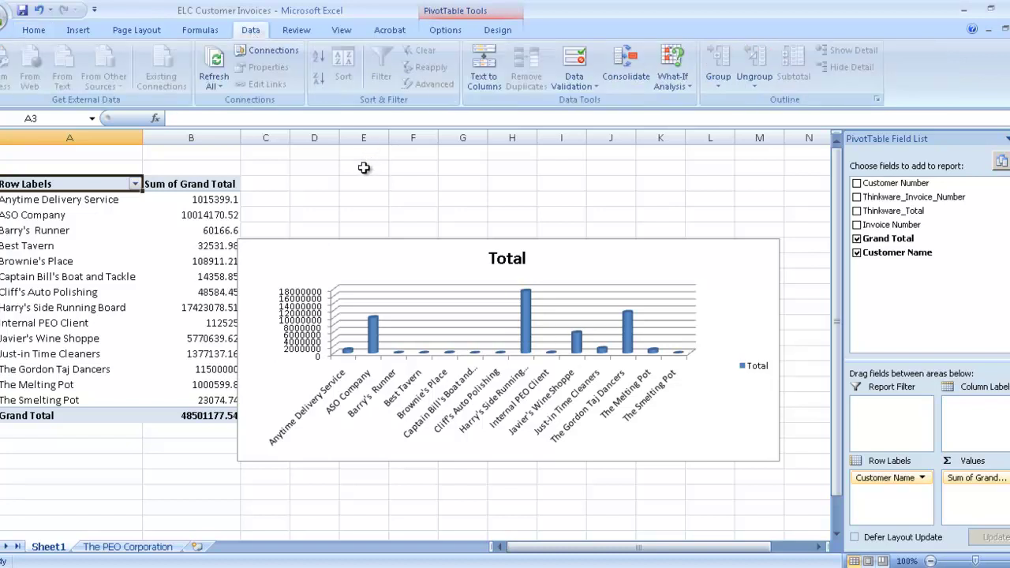
left_click(215, 63)
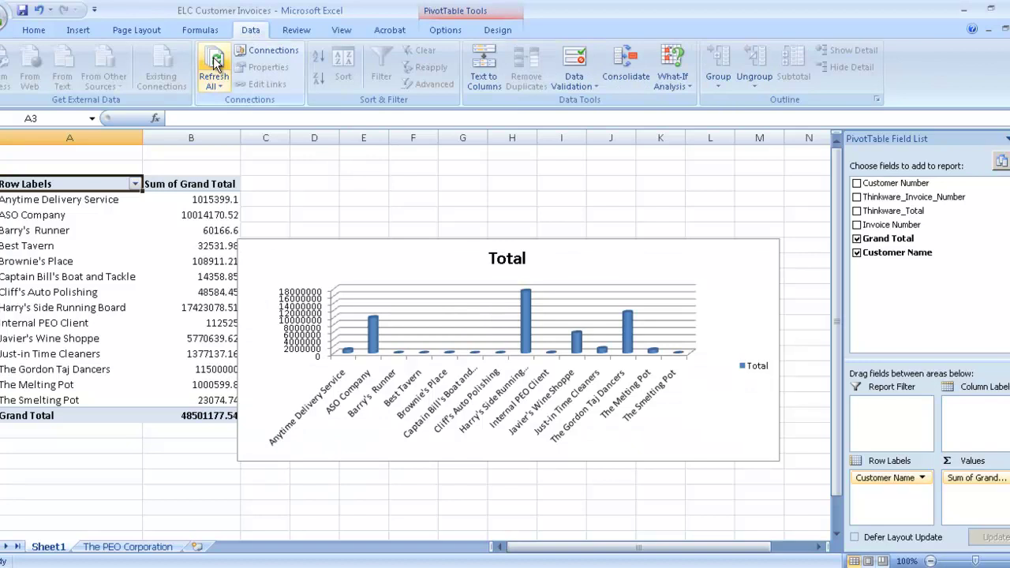